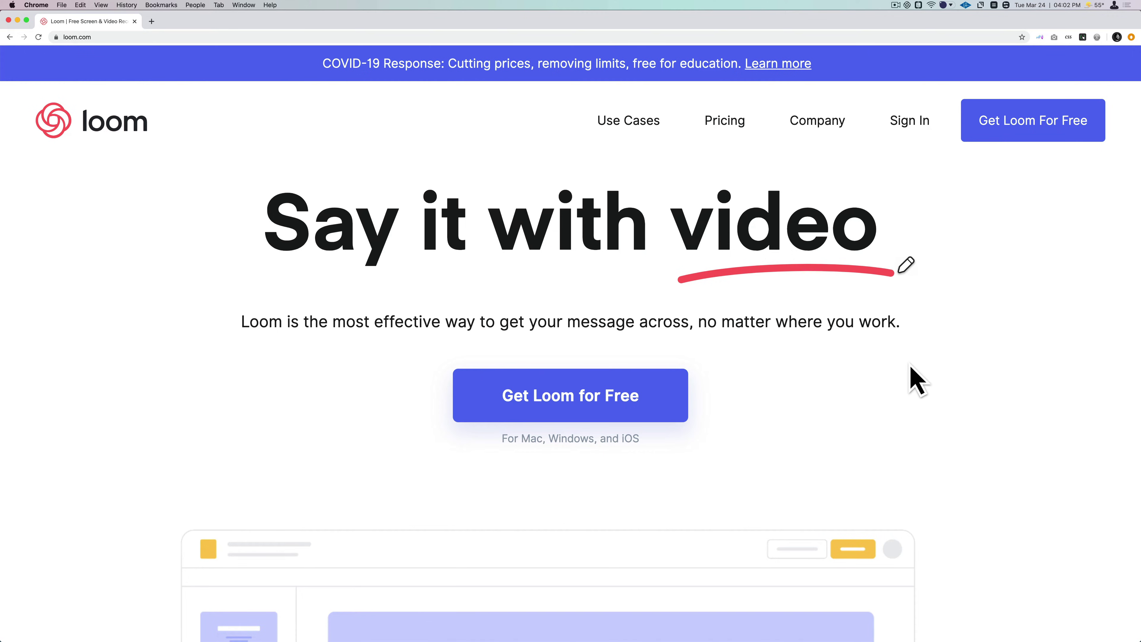
Step: Open Loom's COVID-19 response article from the homepage banner
scroll(916, 380, "down", 10)
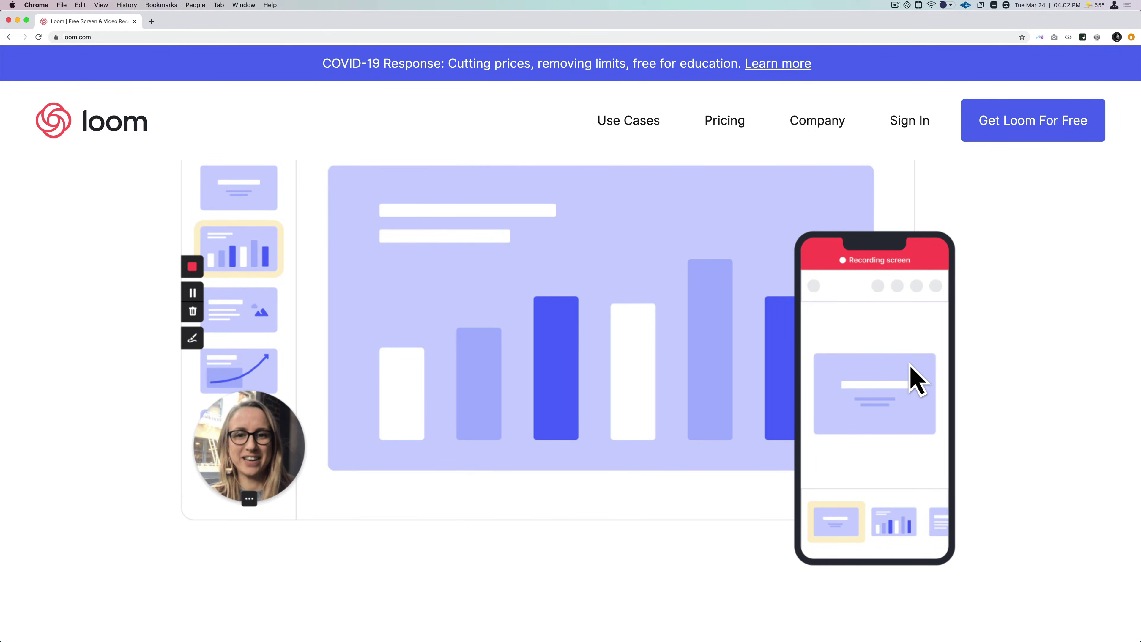
scroll(917, 380, "up", 6)
scroll(917, 380, "up", 4)
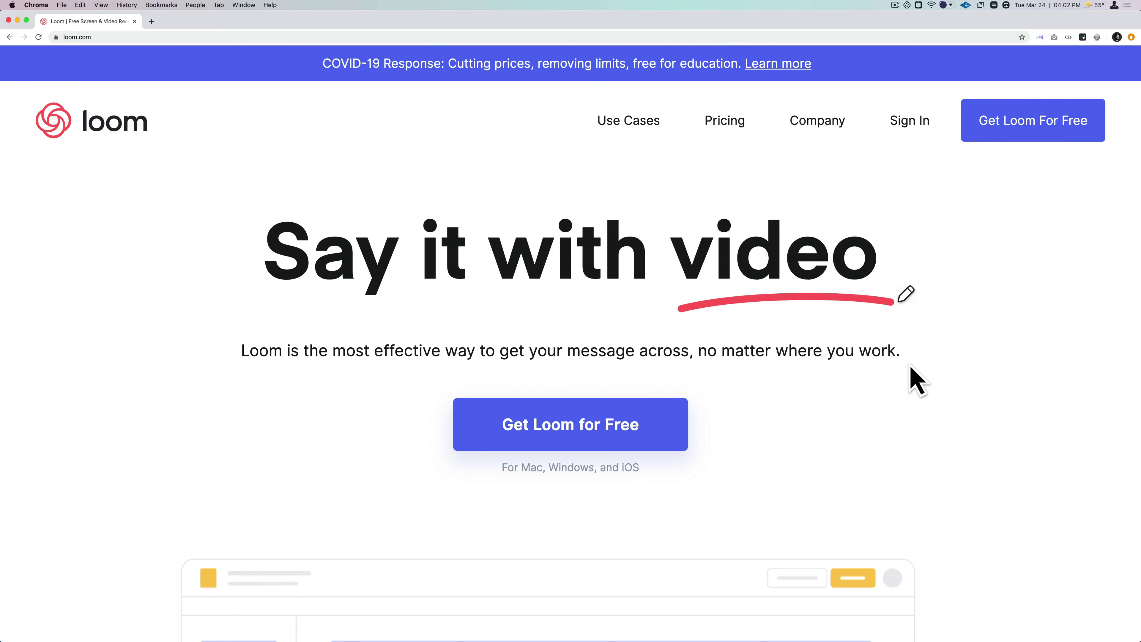
left_click(771, 71)
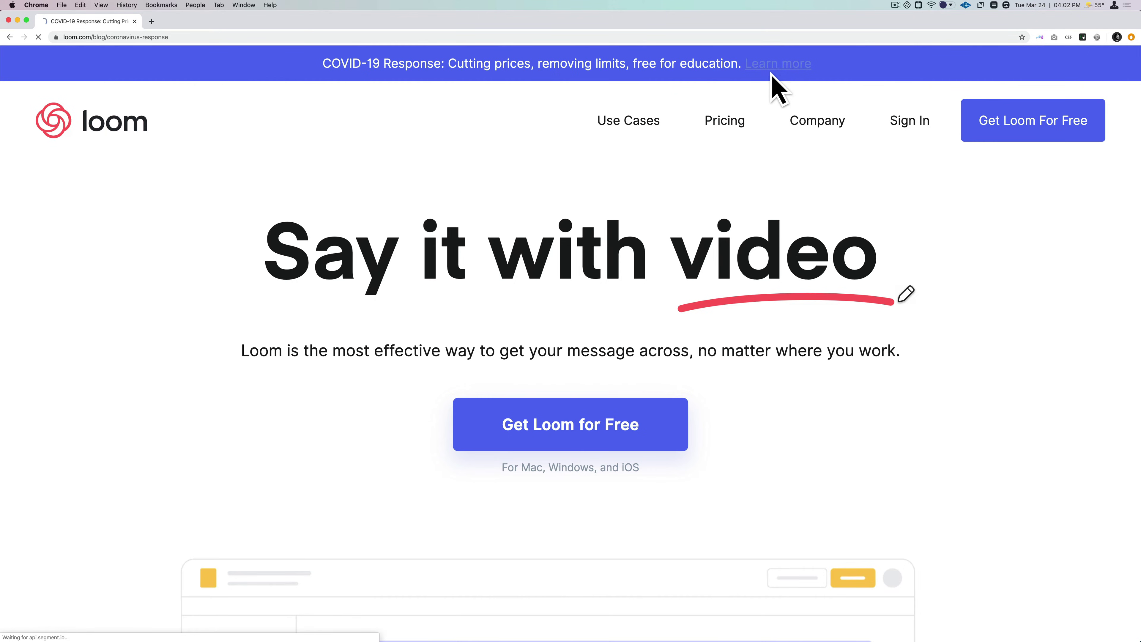
Step: Read down the article to the free recordings, $5 Pro and free education Pro offers
scroll(569, 229, "down", 4)
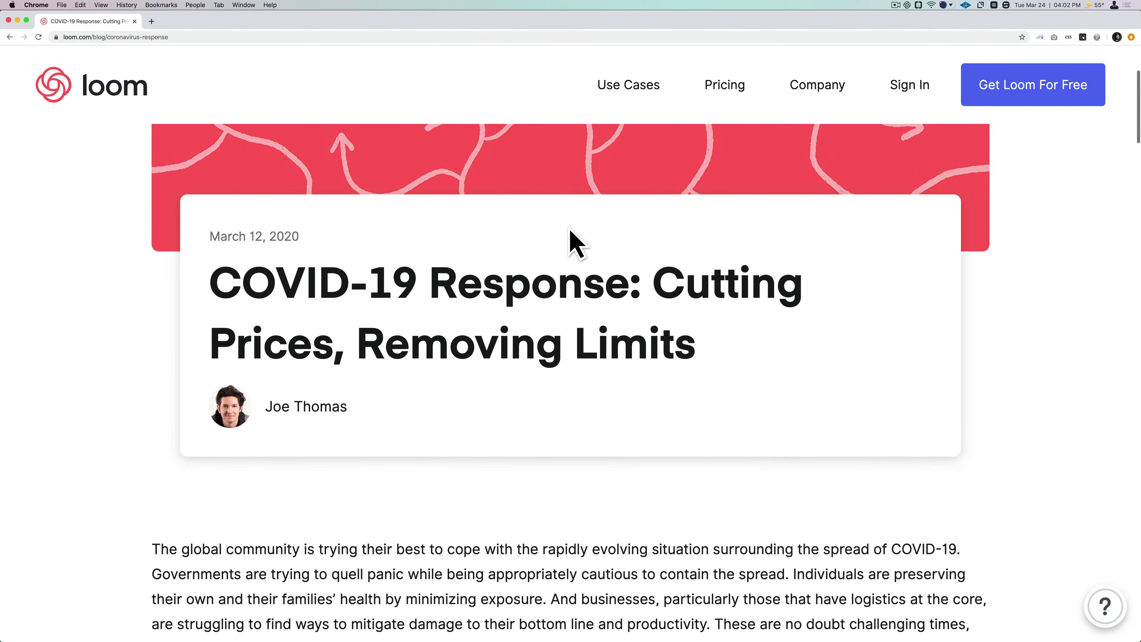
scroll(569, 230, "down", 9)
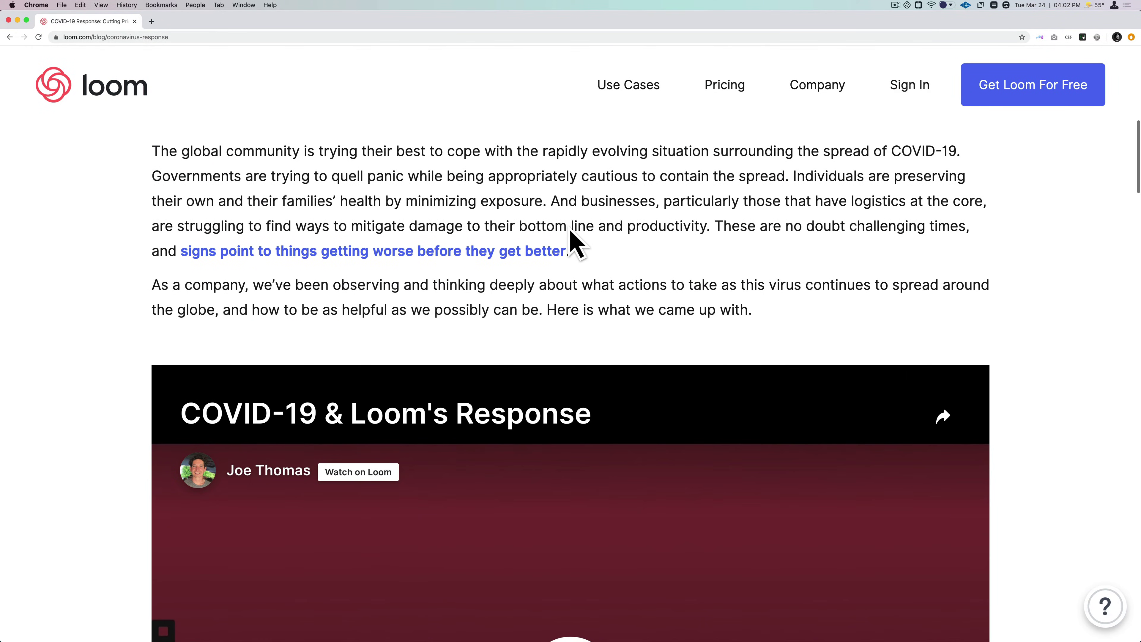
scroll(575, 243, "down", 16)
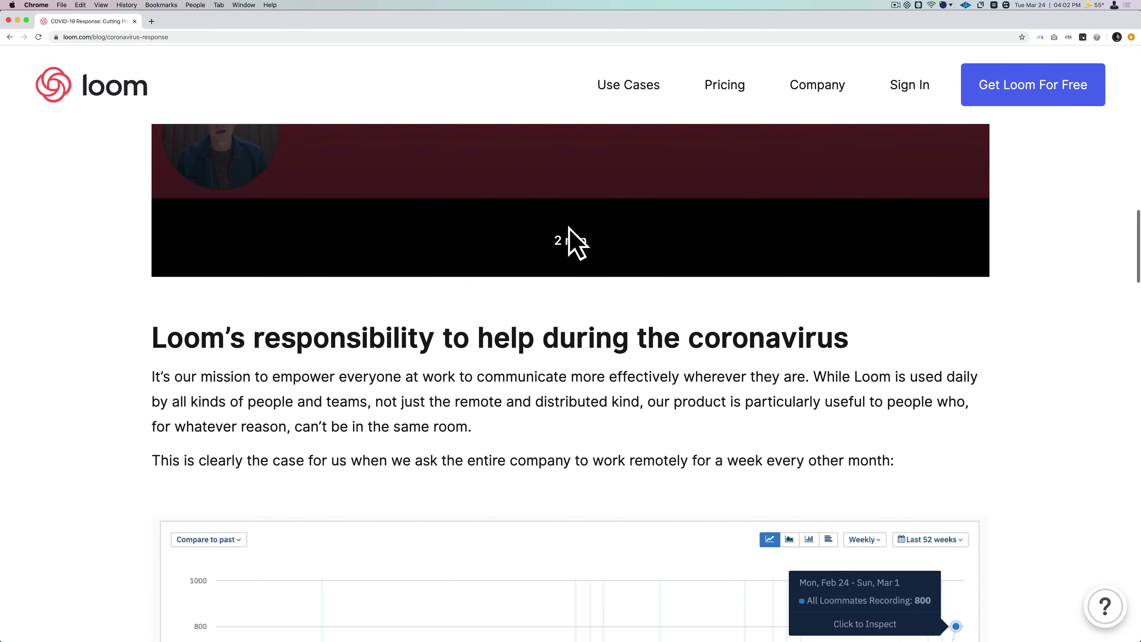
scroll(569, 228, "down", 6)
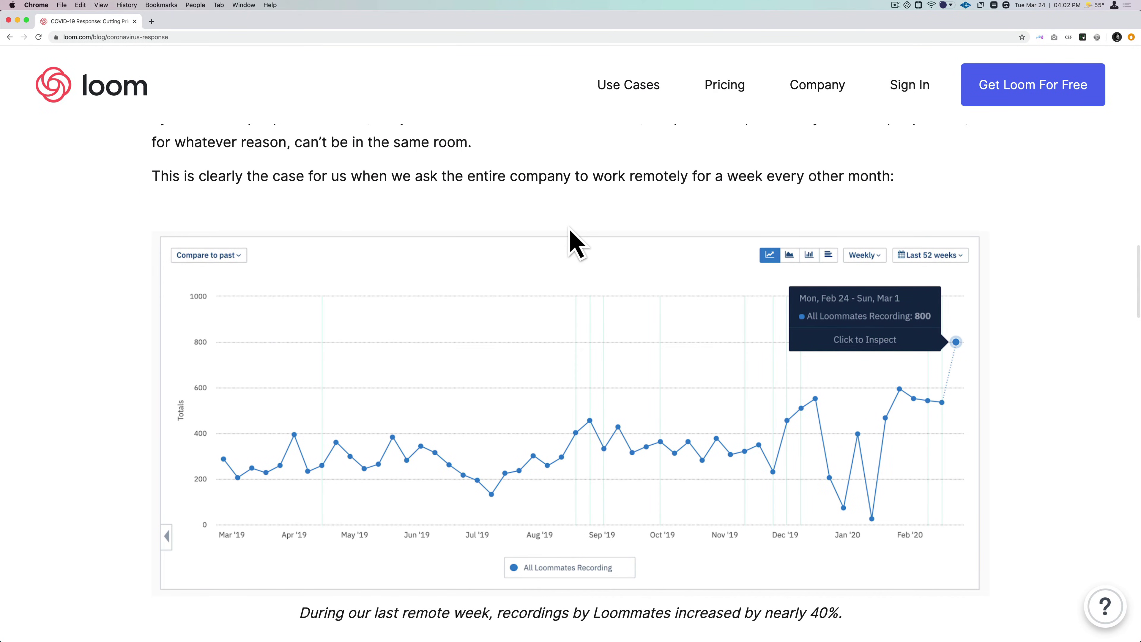
scroll(575, 243, "down", 12)
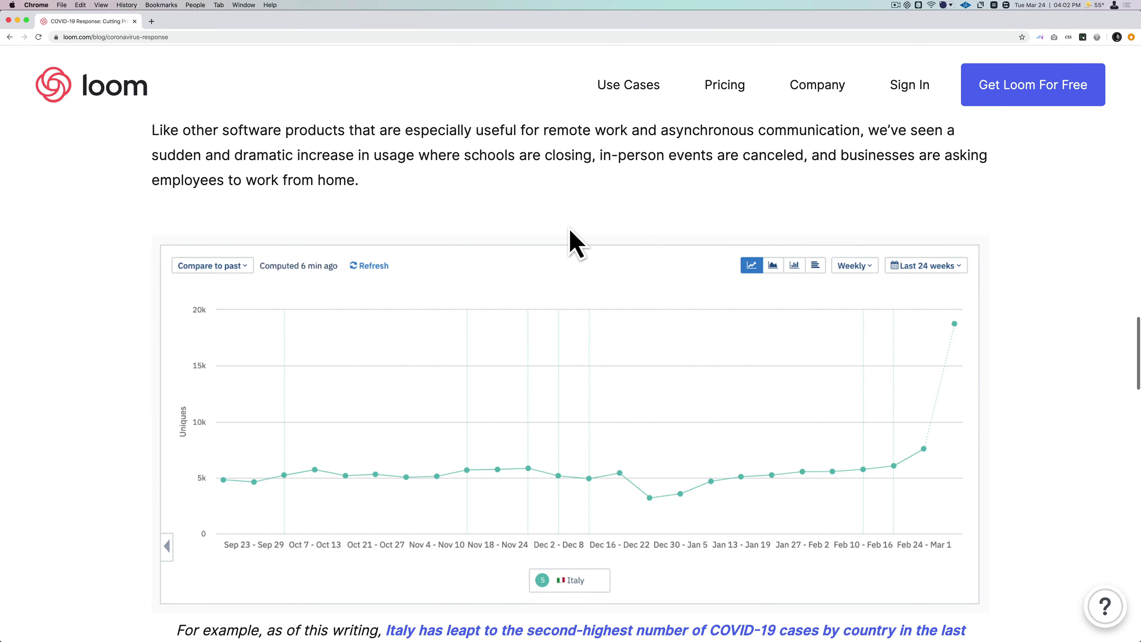
scroll(575, 243, "down", 8)
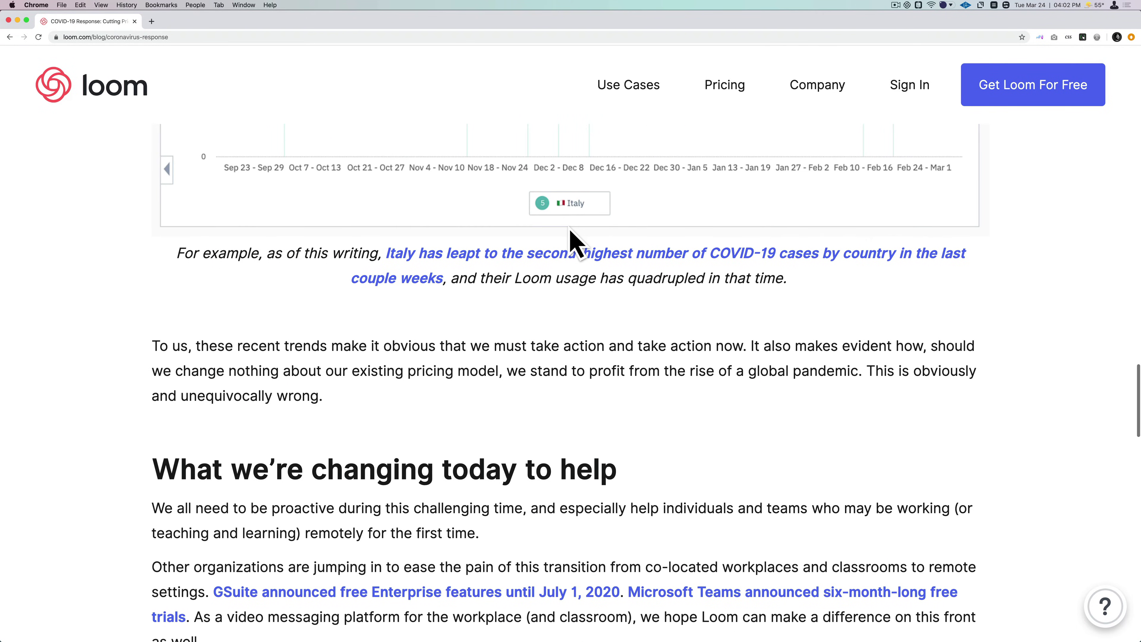
scroll(576, 242, "down", 4)
scroll(576, 243, "down", 4)
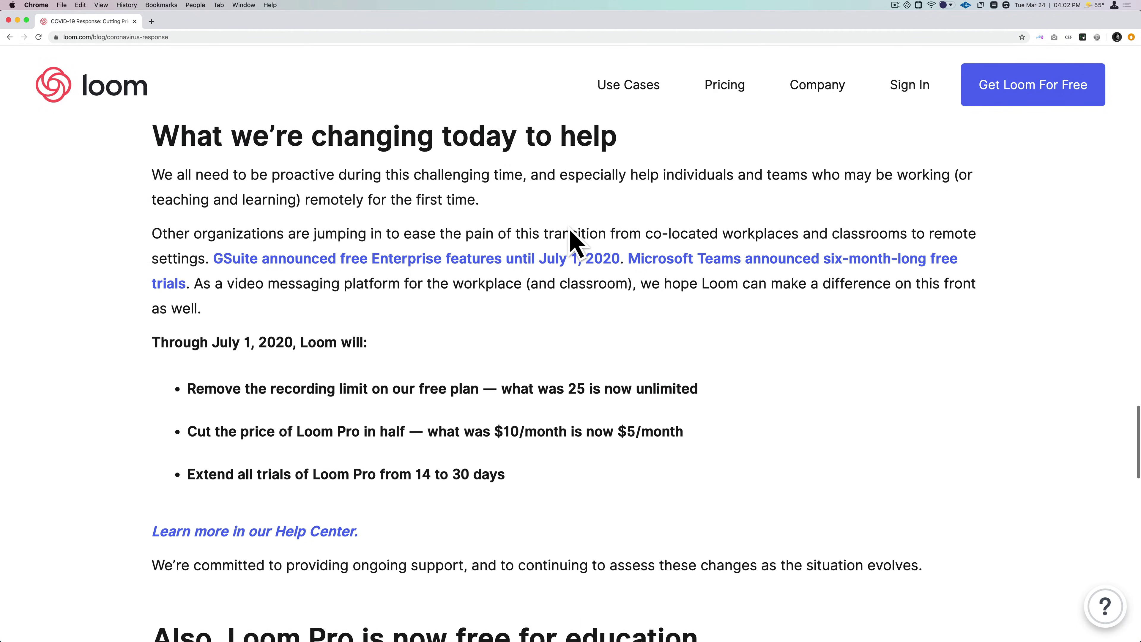
scroll(576, 243, "down", 5)
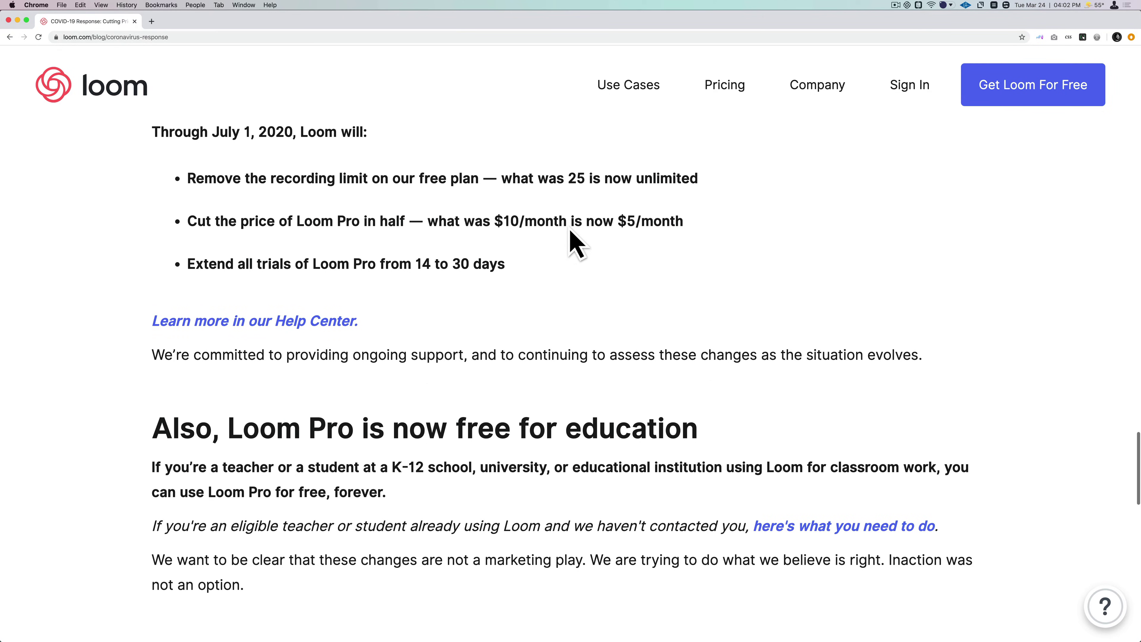
scroll(576, 243, "down", 2)
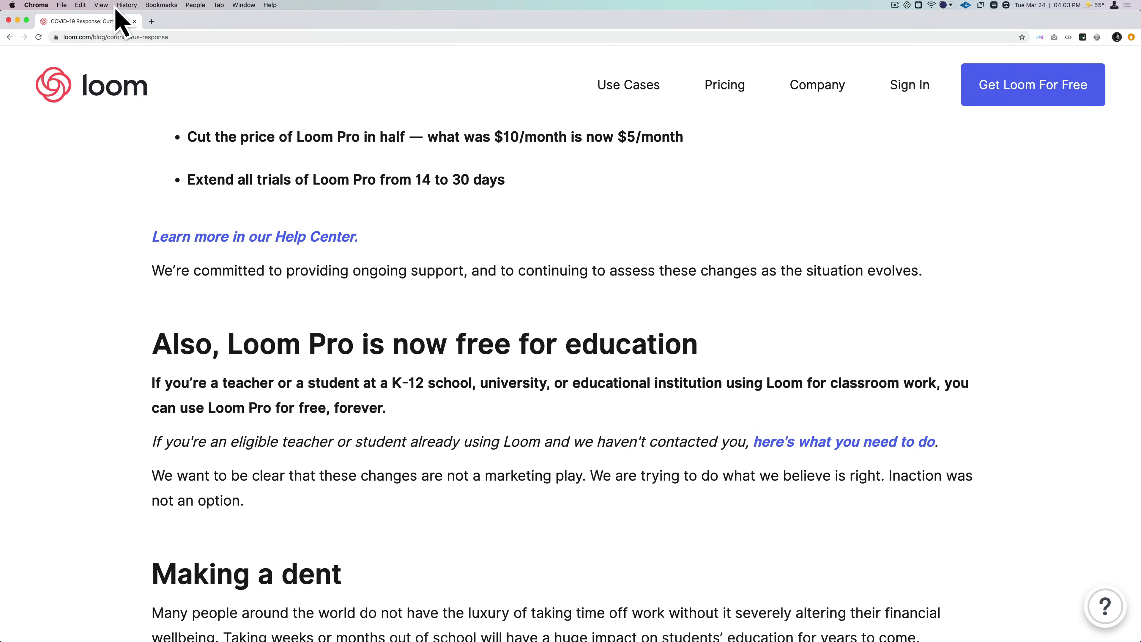
Step: Minimize Chrome, launch Keynote through Alfred, and bring up File > Open Recent
left_click(18, 21)
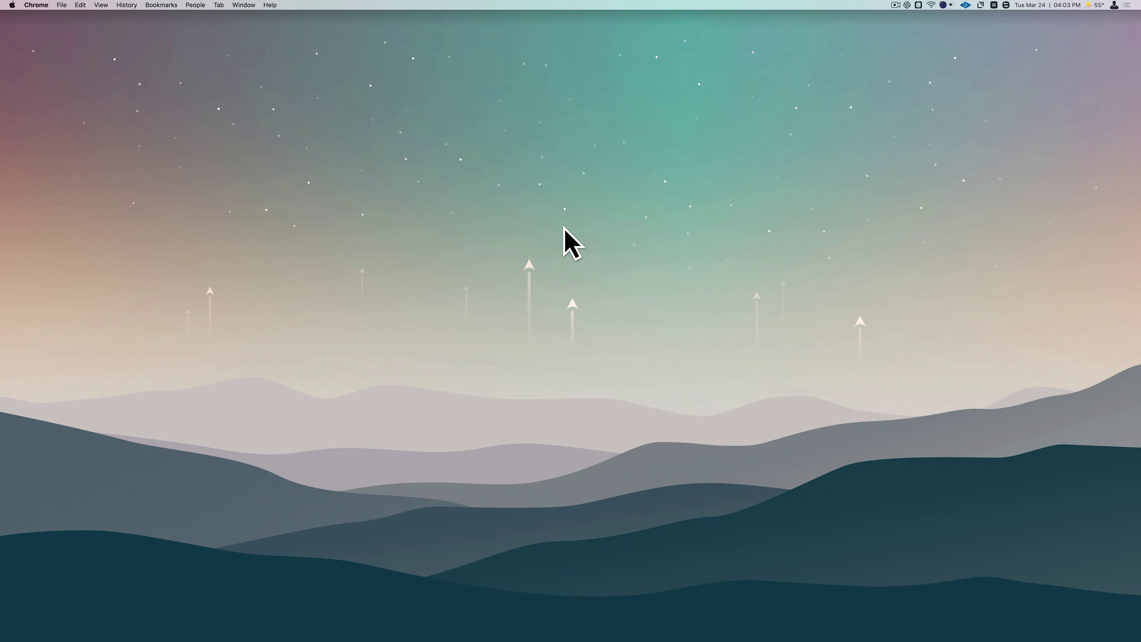
key("alt+space")
type("key")
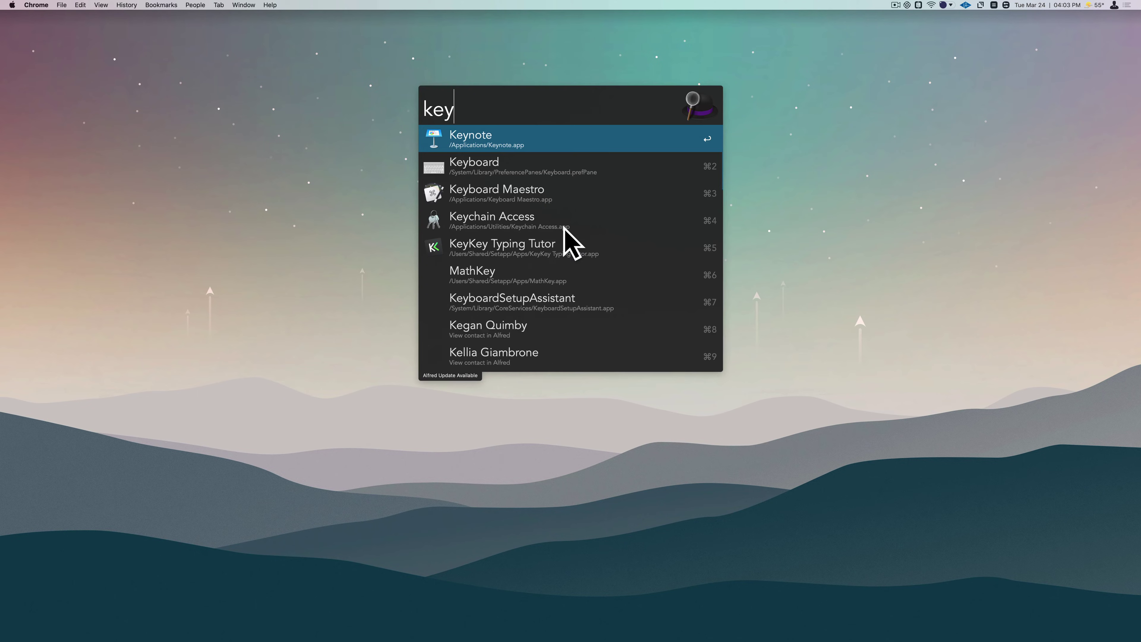
key("Return")
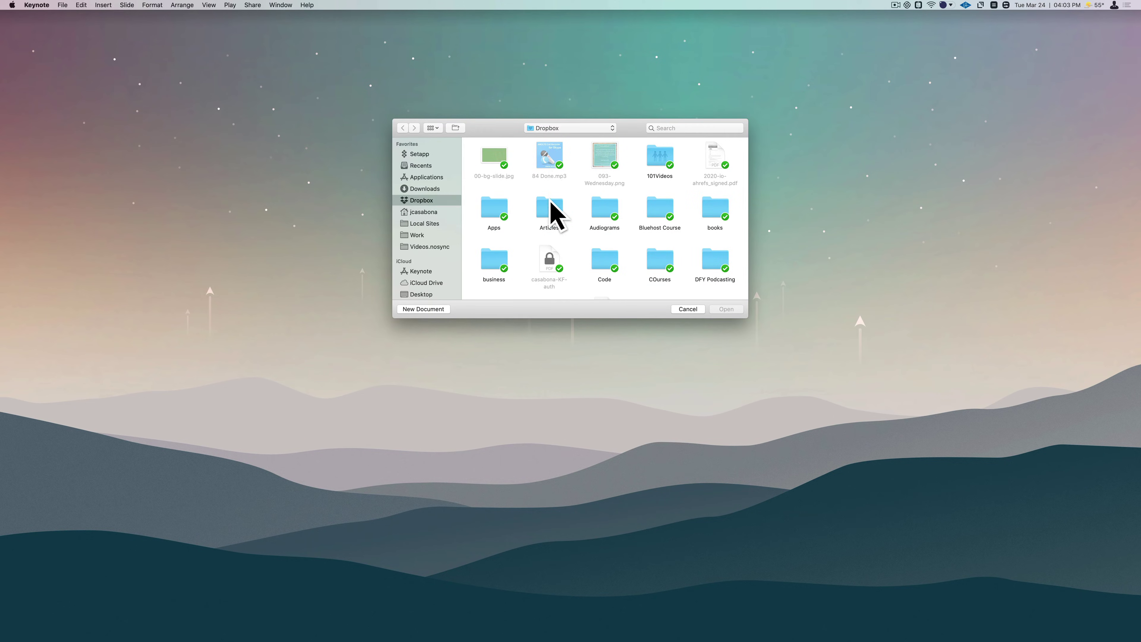
left_click(65, 6)
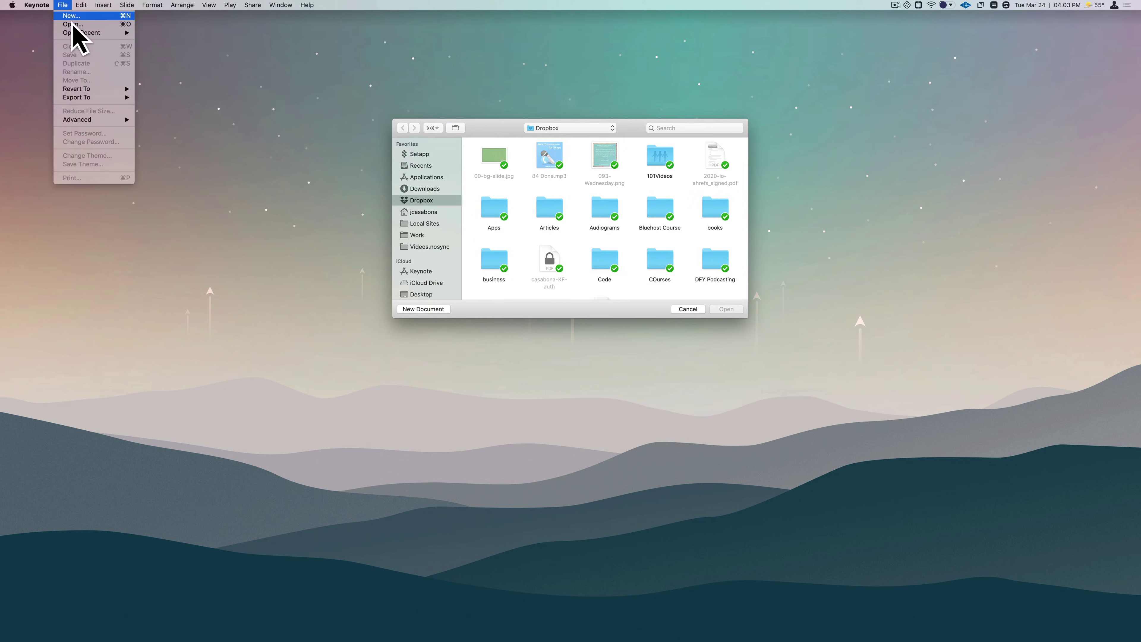
Step: Open the 'automation' deck, shrink and centre its window, and select slide 1
mouse_move(123, 34)
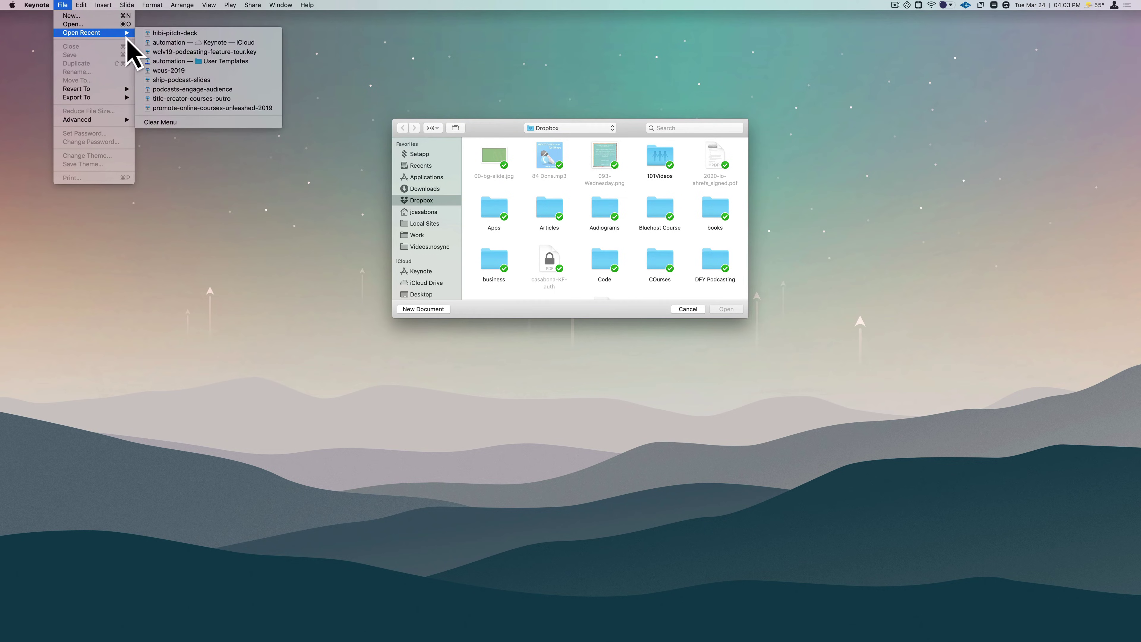
left_click(175, 47)
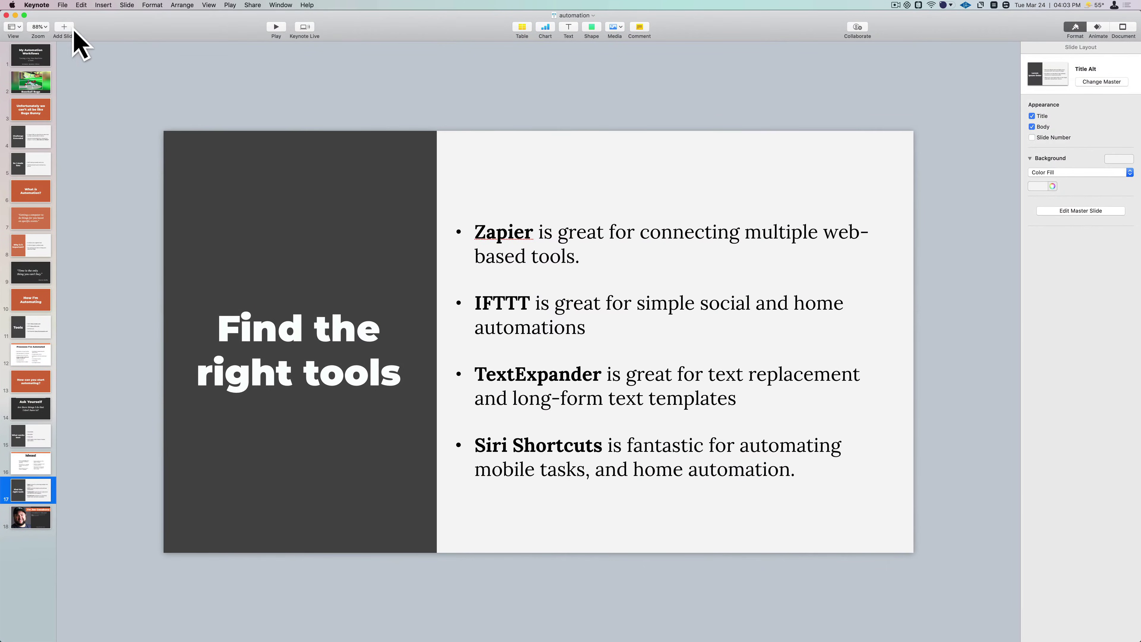
double_click(7, 20)
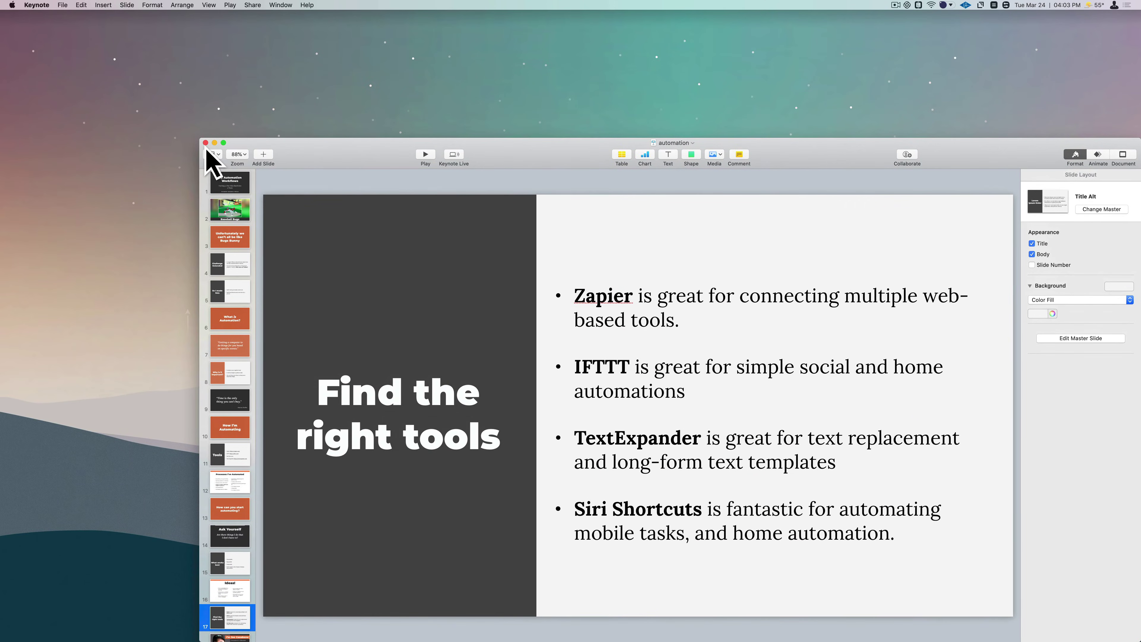
key("ctrl+alt+c")
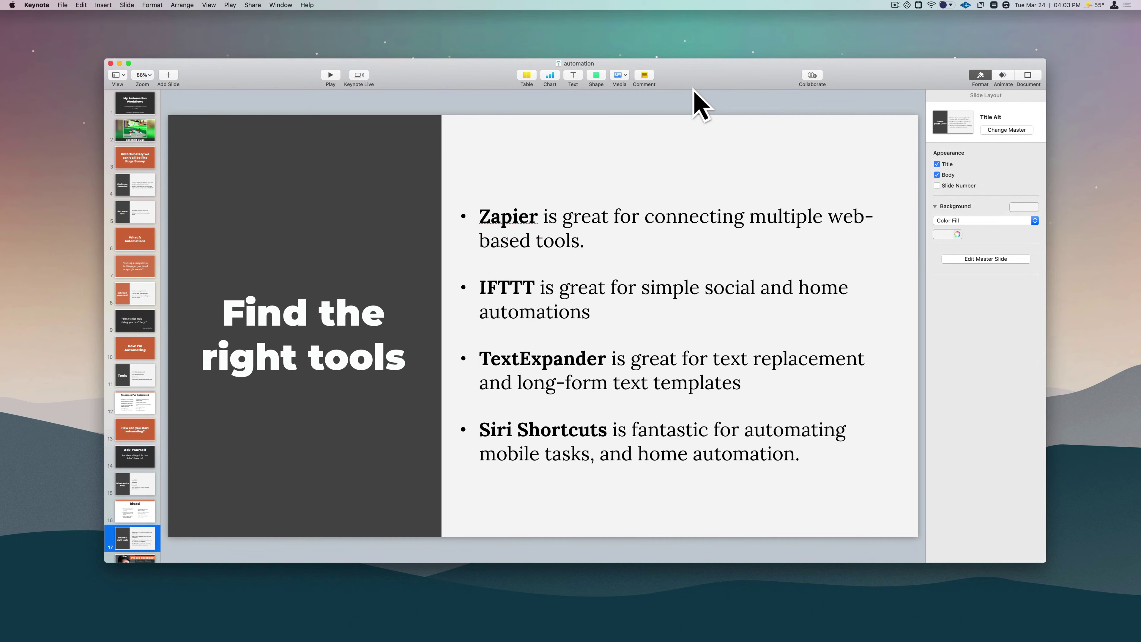
left_click(145, 112)
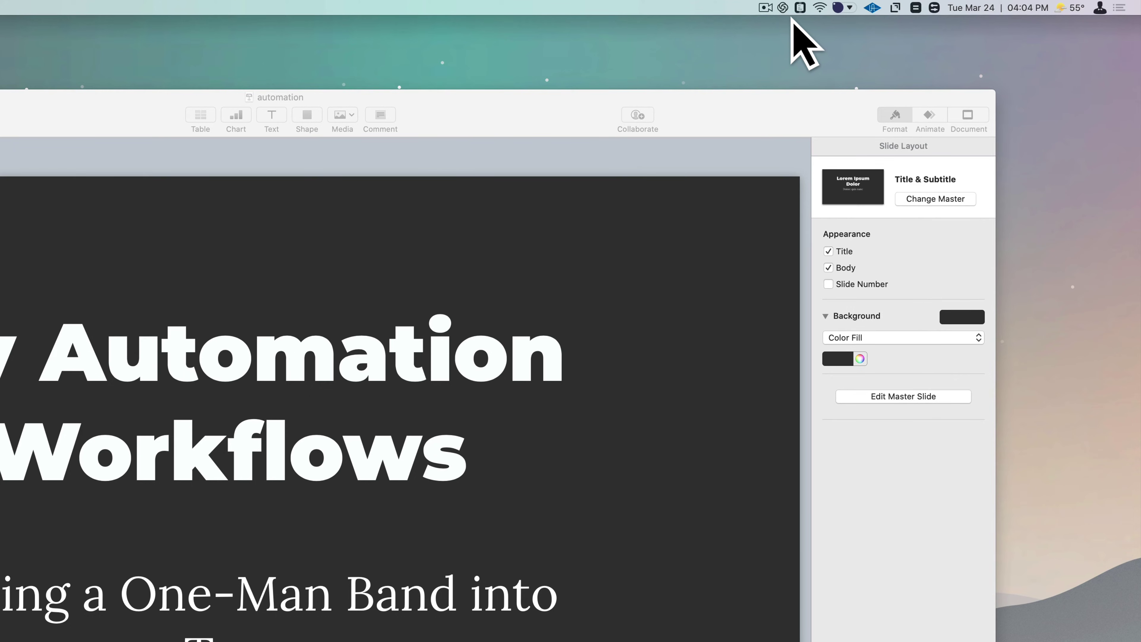
Step: Show the Loom recorder panel from the menu bar and dismiss the Update Available notice
left_click(783, 8)
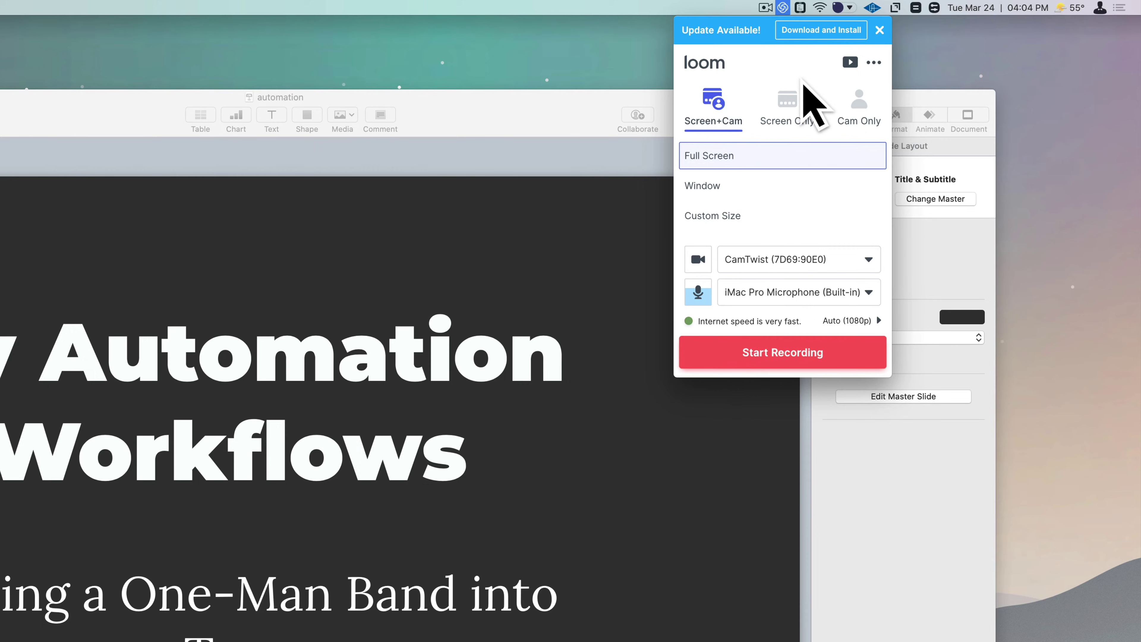
left_click(879, 30)
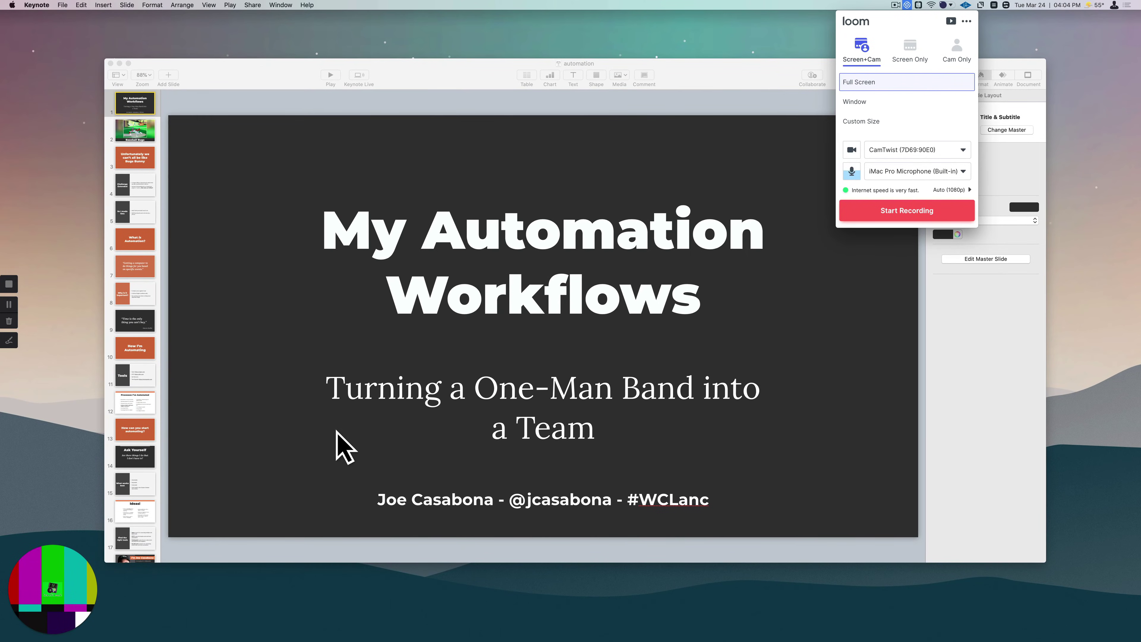
mouse_move(84, 611)
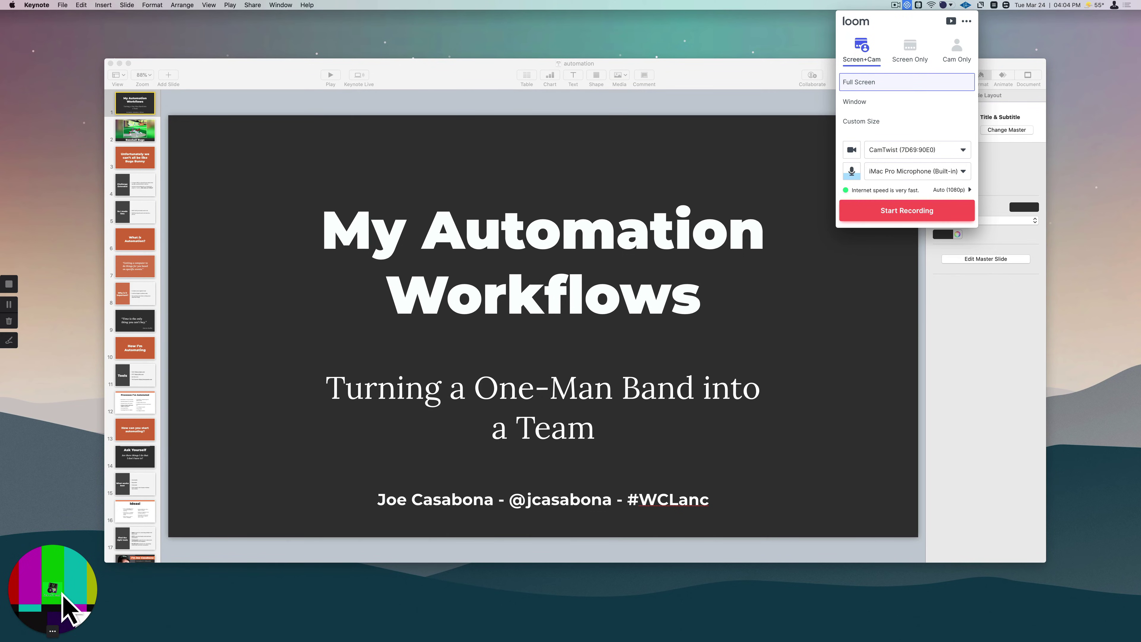
Step: Set the camera to Cam Link 4K and the microphone to Universal Audio Thunderbolt
left_click(969, 157)
scroll(932, 204, "up", 3)
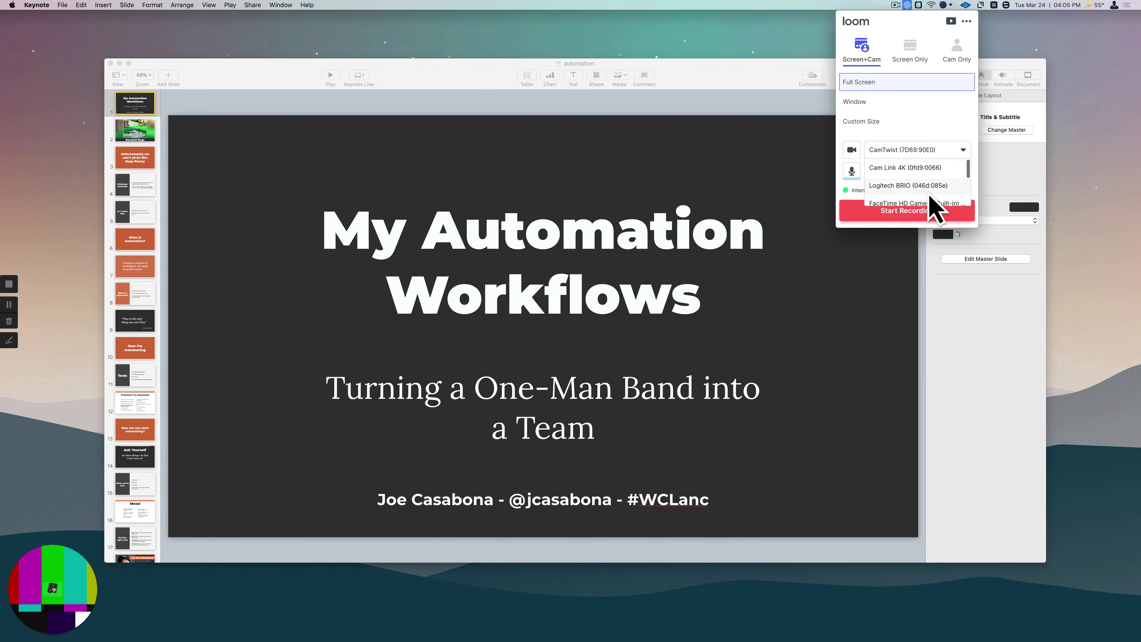
left_click(932, 167)
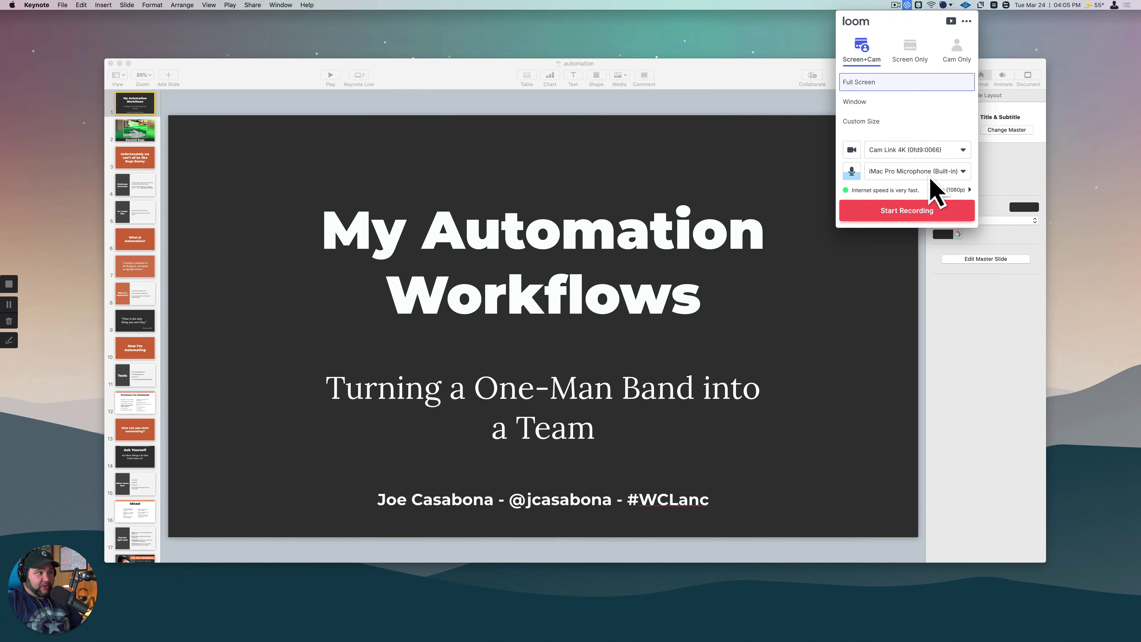
left_click(955, 175)
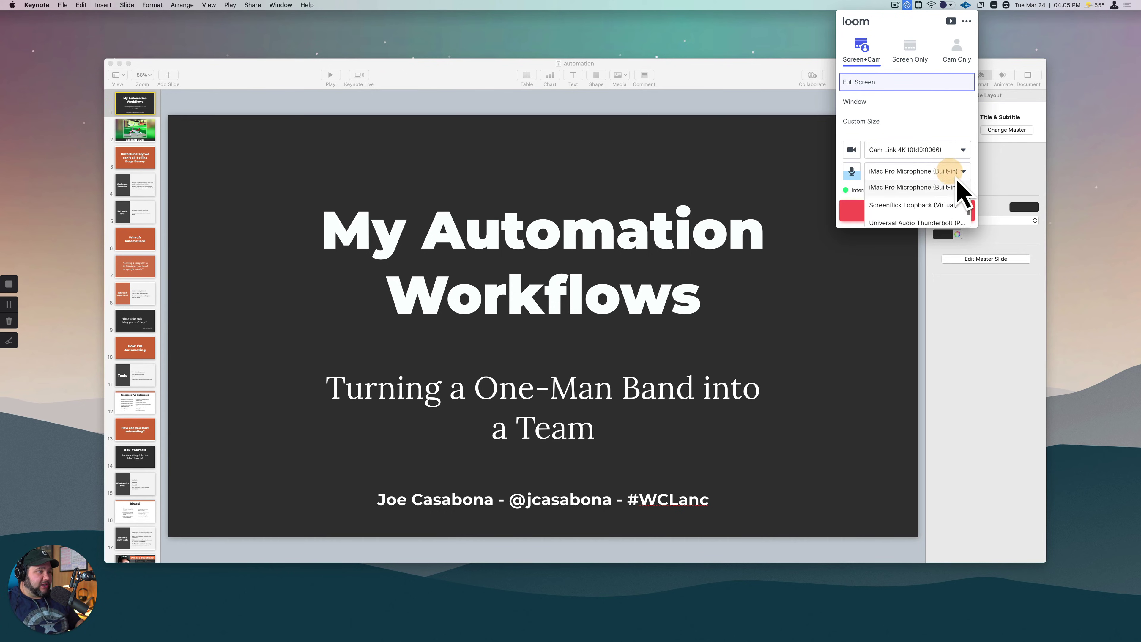
scroll(953, 211, "up", 1)
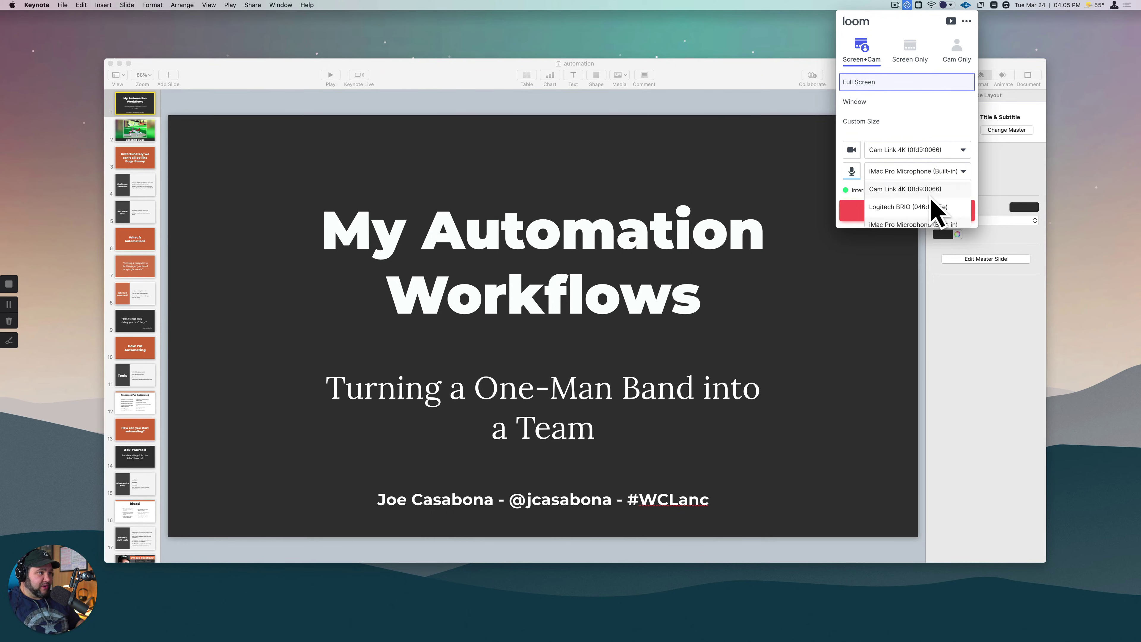
scroll(928, 223, "down", 2)
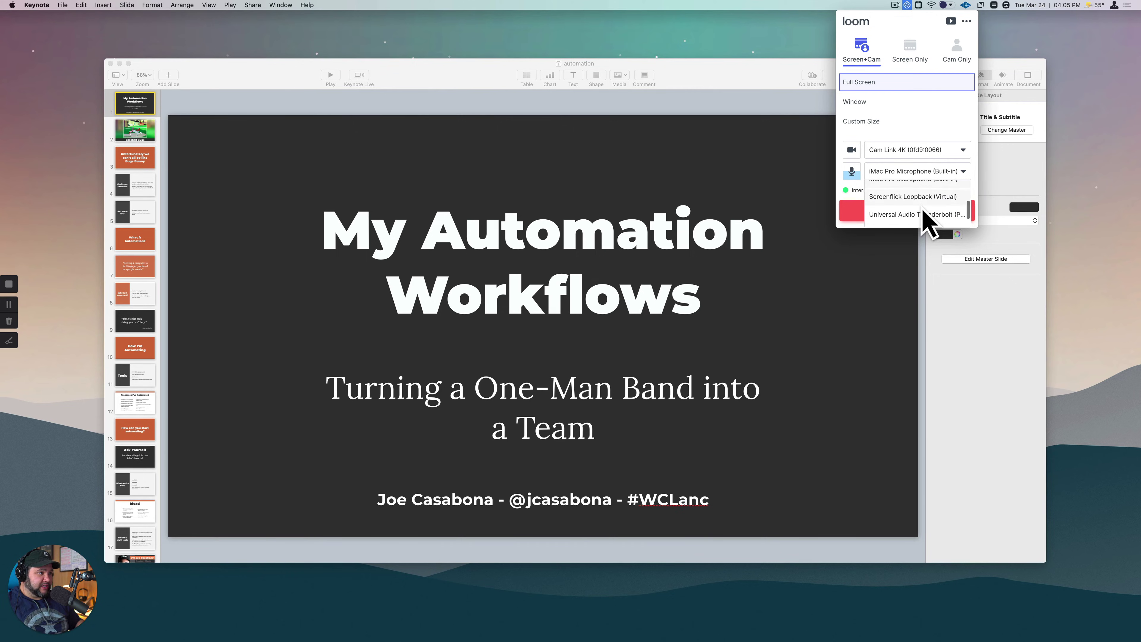
scroll(928, 224, "down", 1)
left_click(925, 203)
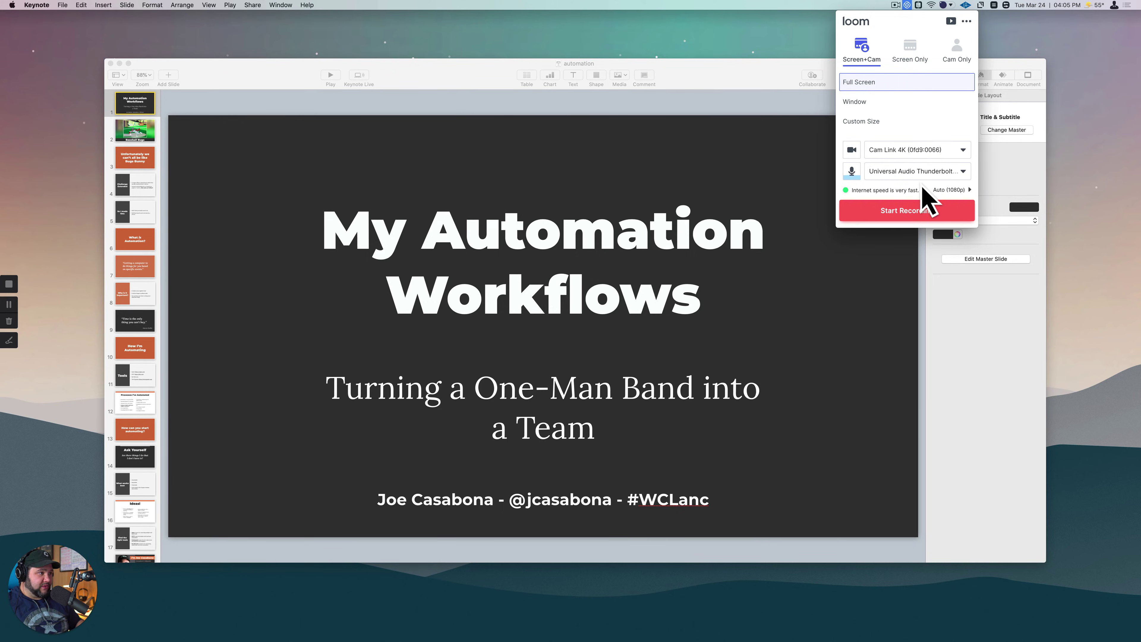
left_click(966, 192)
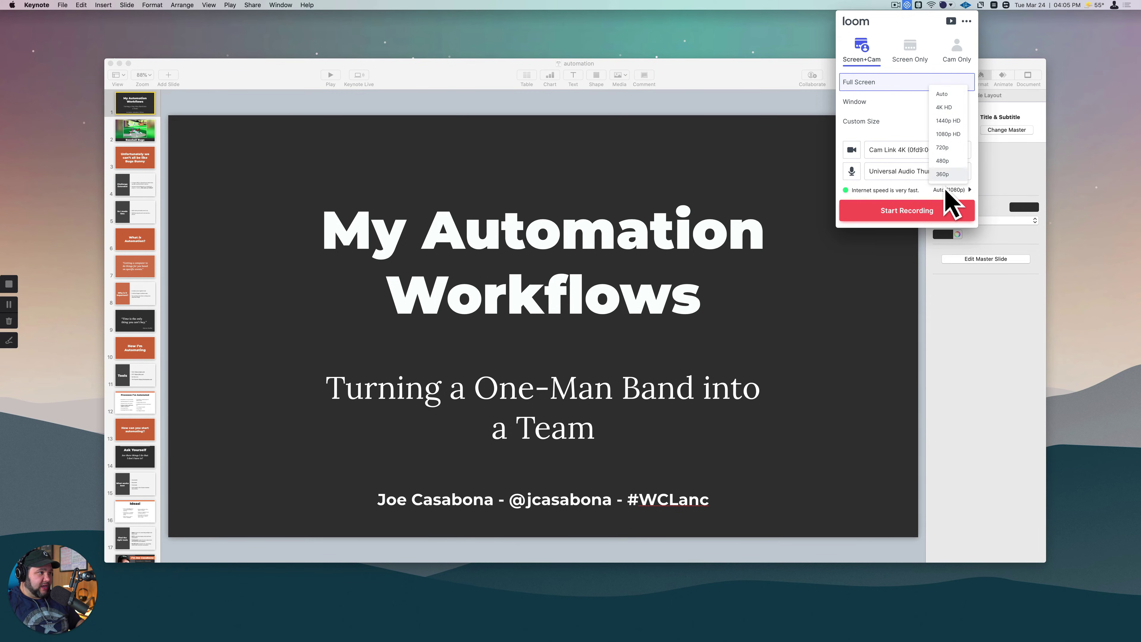
Step: Choose 4K HD quality, start the Screen+Cam recording, and bring Keynote to the front
left_click(946, 107)
left_click(923, 212)
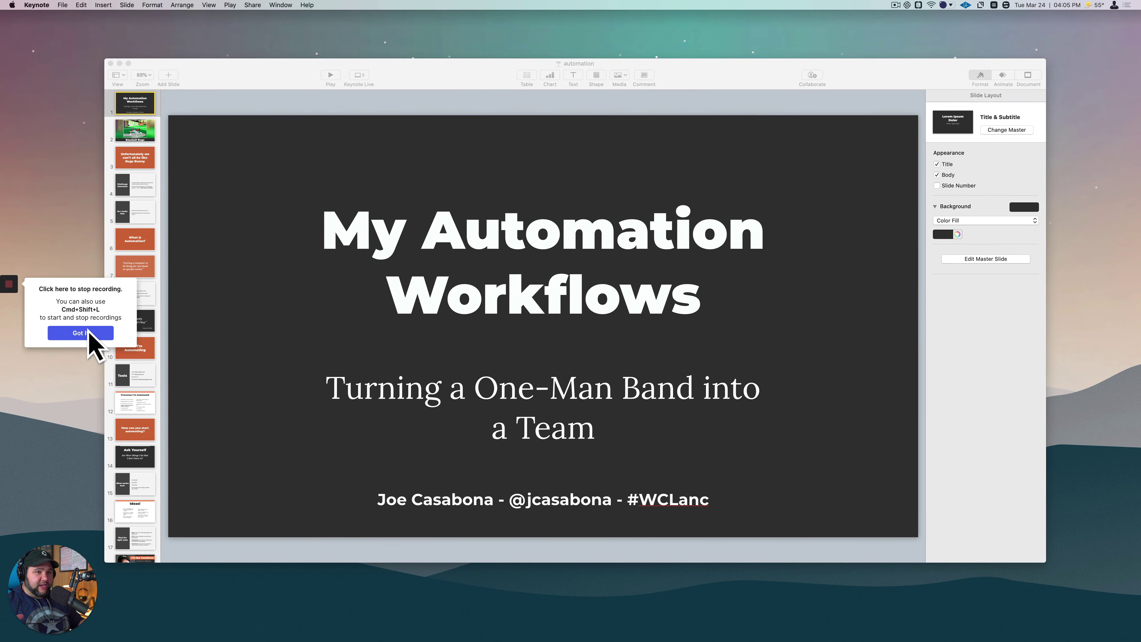
left_click(88, 339)
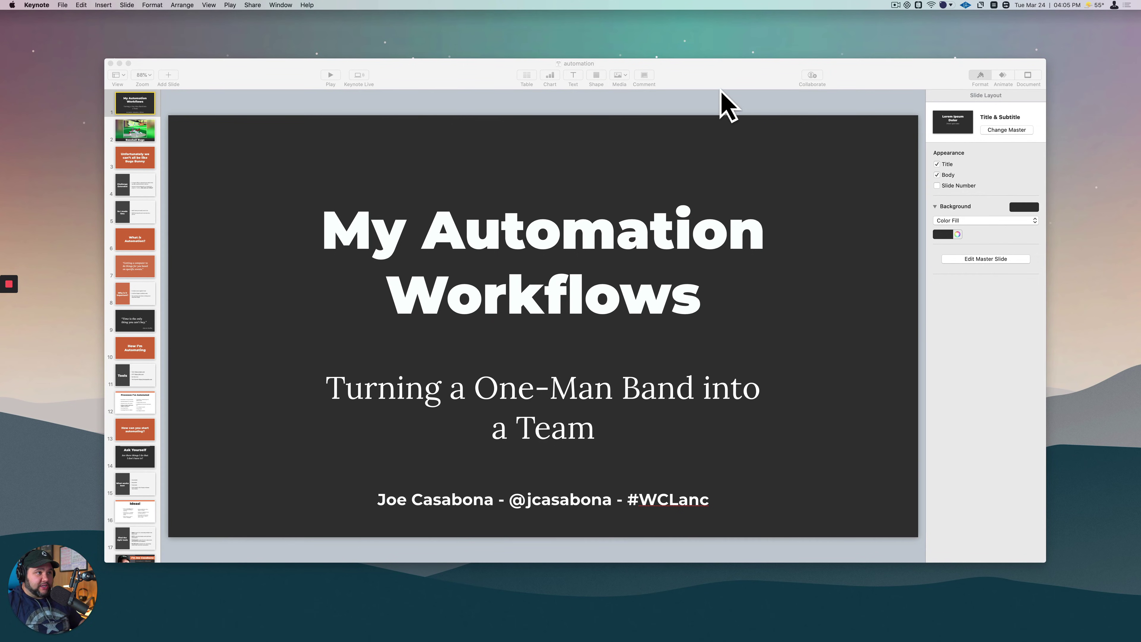
left_click(721, 104)
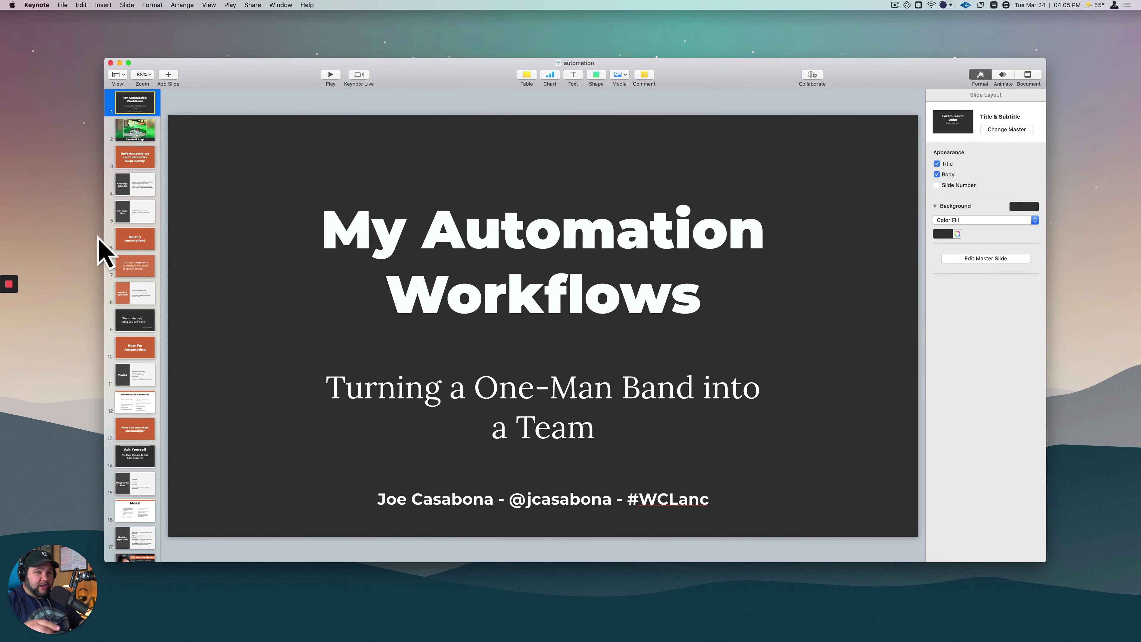
mouse_move(19, 302)
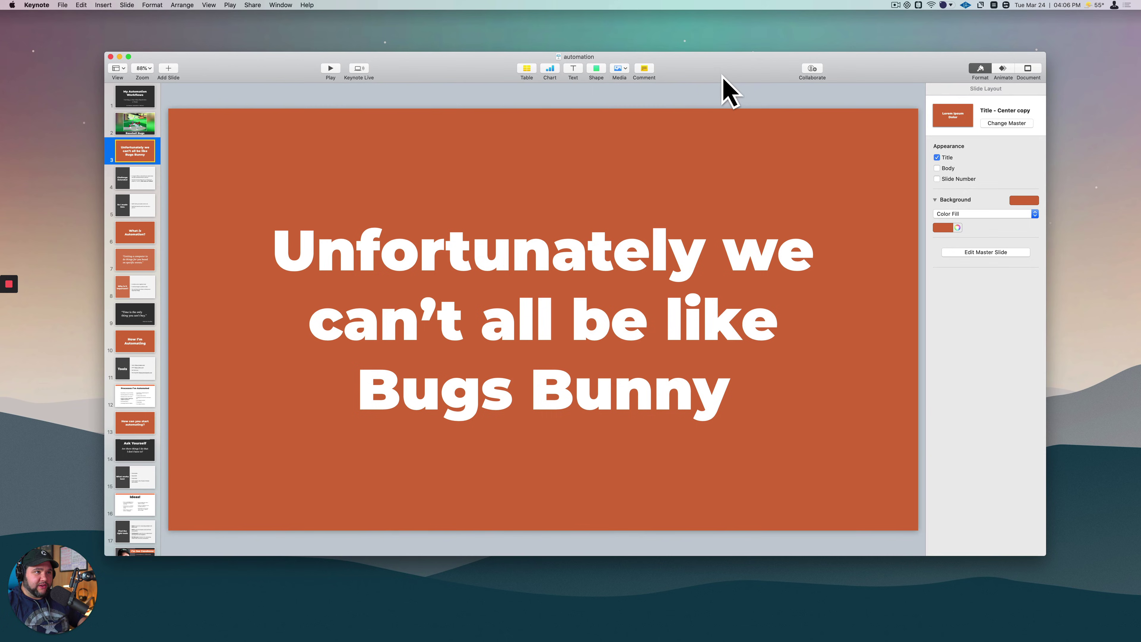
Step: Move and enlarge the Keynote window, then show slide 9, 'Time is the only thing you can't buy.'
left_click_drag(722, 74, 673, 64)
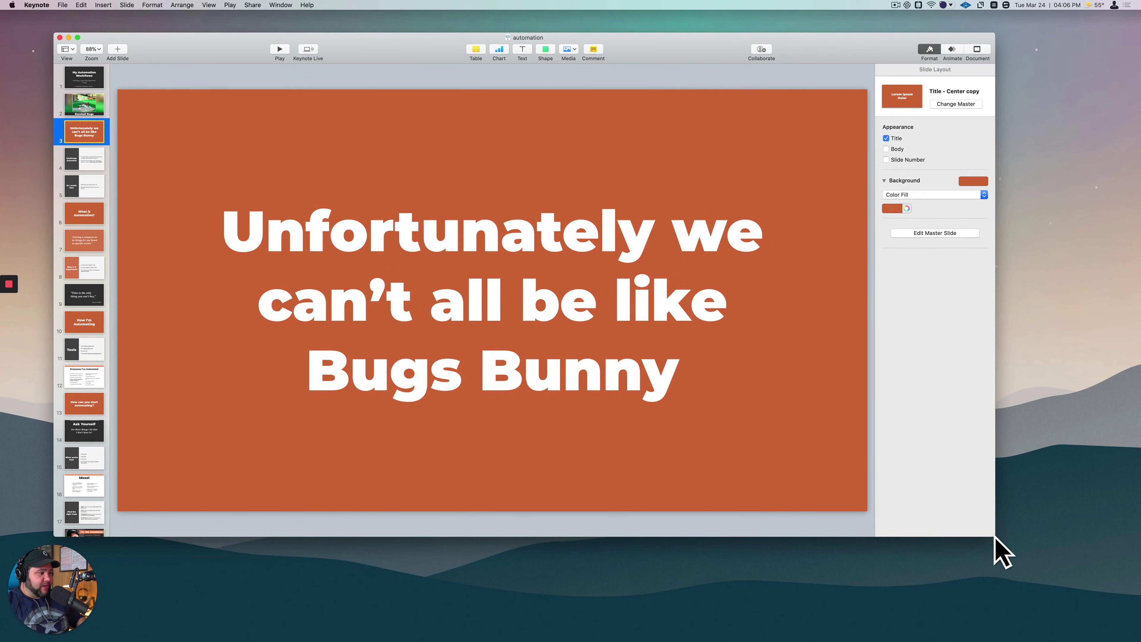
left_click_drag(995, 537, 1082, 608)
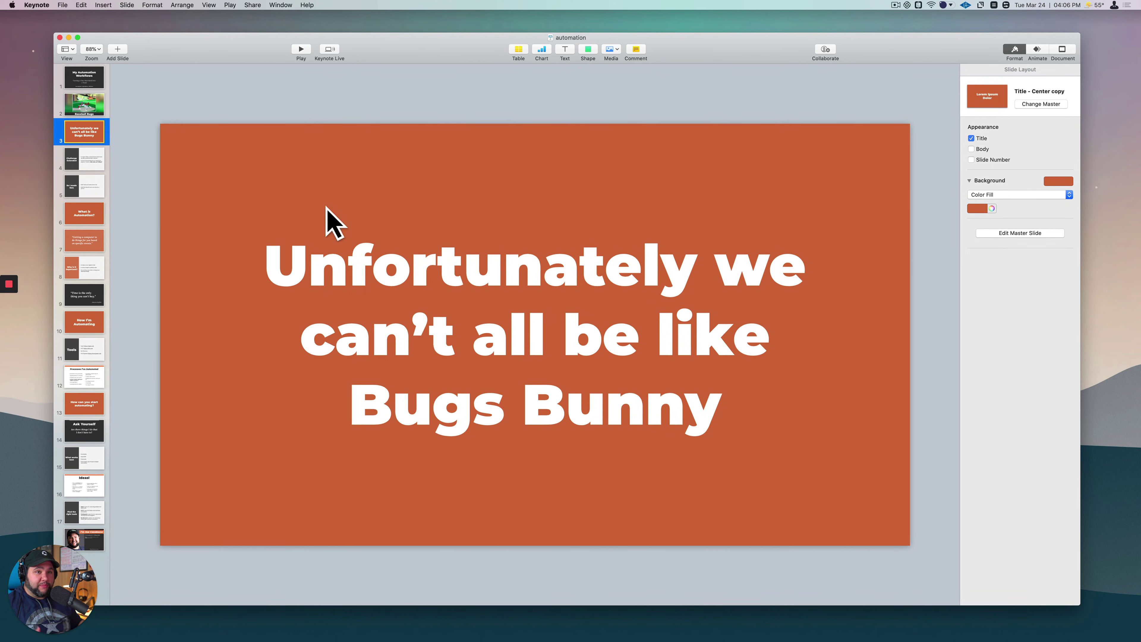
left_click(96, 300)
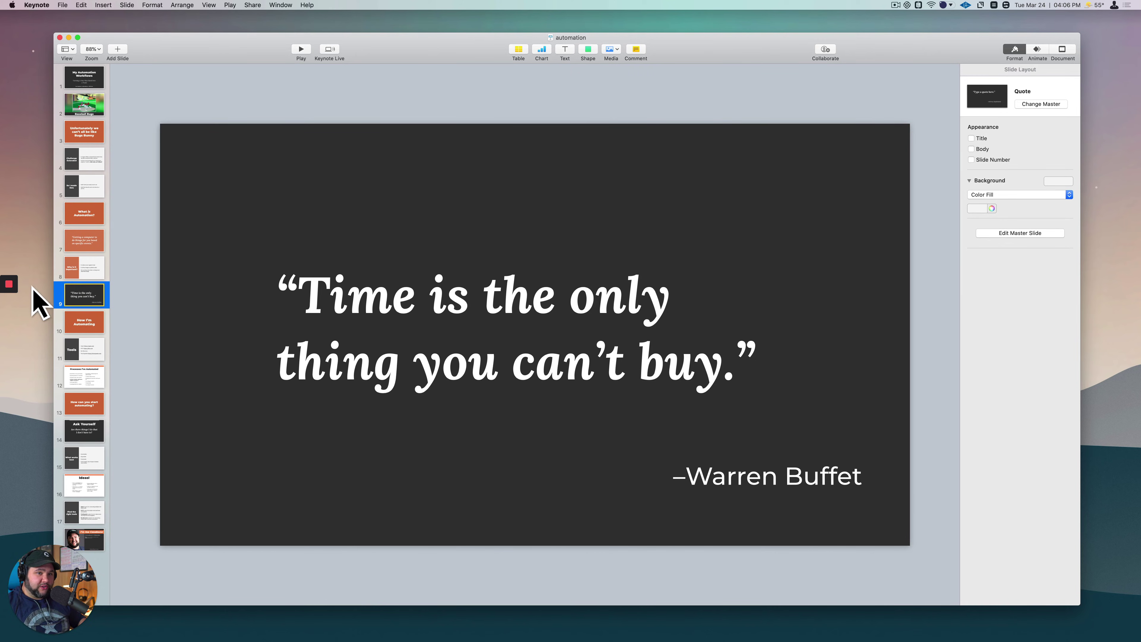
mouse_move(10, 299)
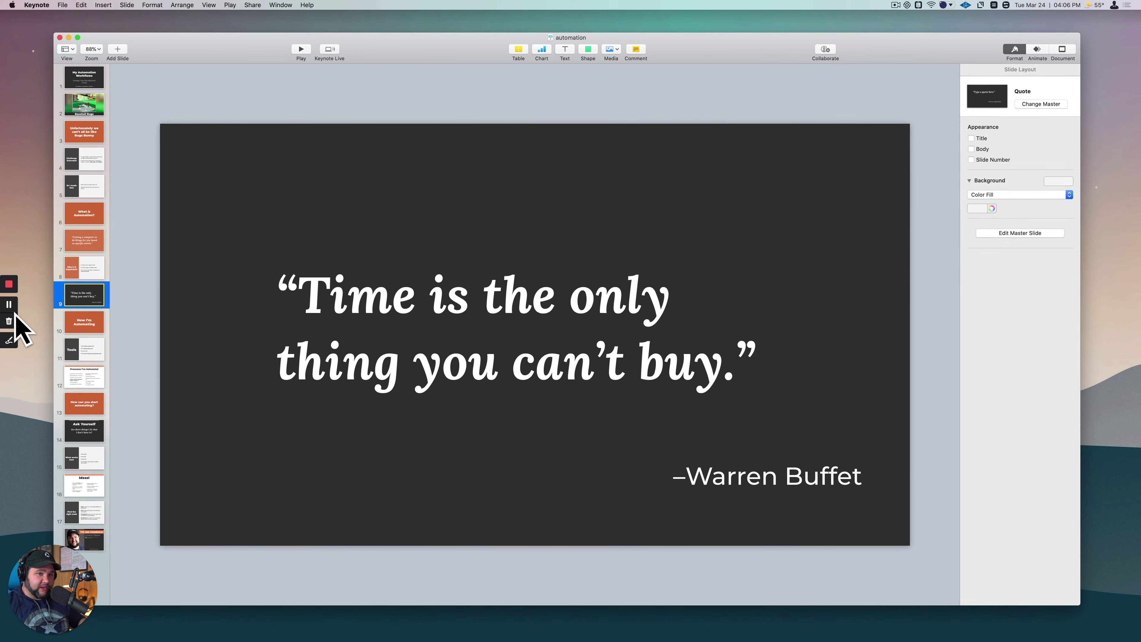
Step: With Loom's pen, loop 'the only' and 'can't' and underline the quote, then finish drawing
left_click(9, 341)
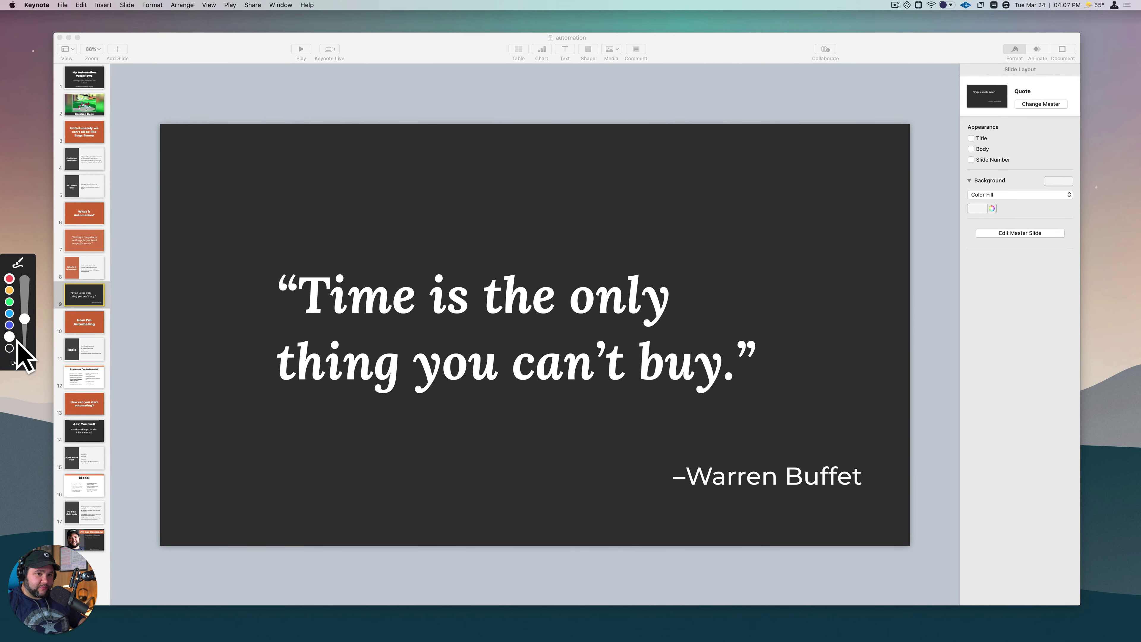
mouse_move(304, 243)
left_mouse_down()
mouse_move(296, 241)
mouse_move(477, 429)
mouse_move(288, 218)
left_mouse_up()
mouse_move(482, 216)
left_mouse_down()
mouse_move(478, 307)
mouse_move(538, 246)
left_mouse_up()
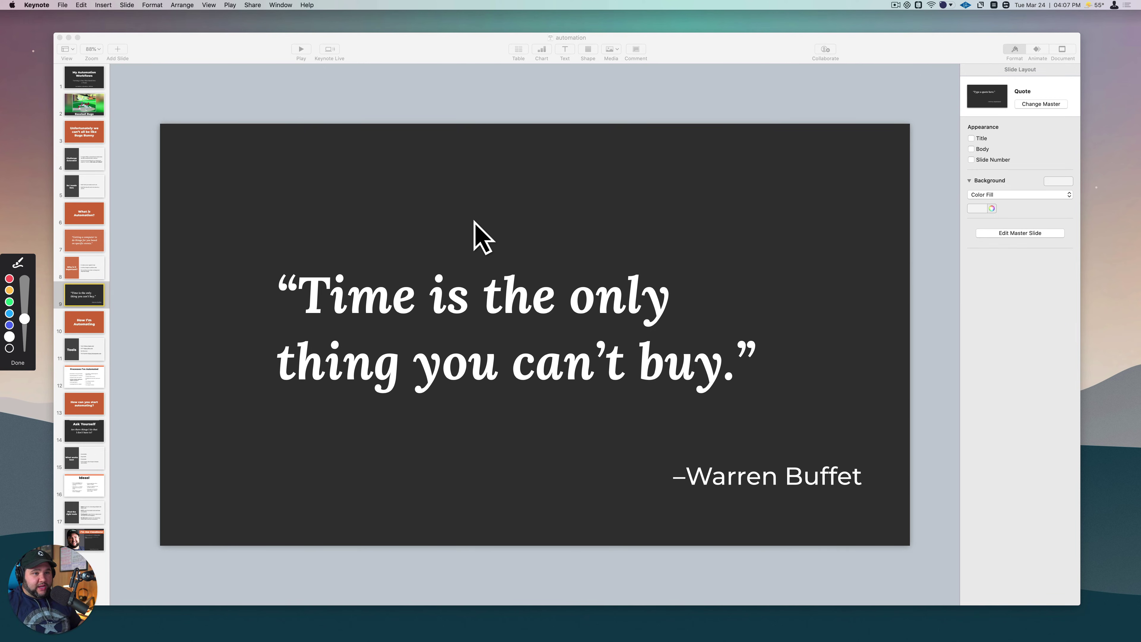
left_click(371, 435)
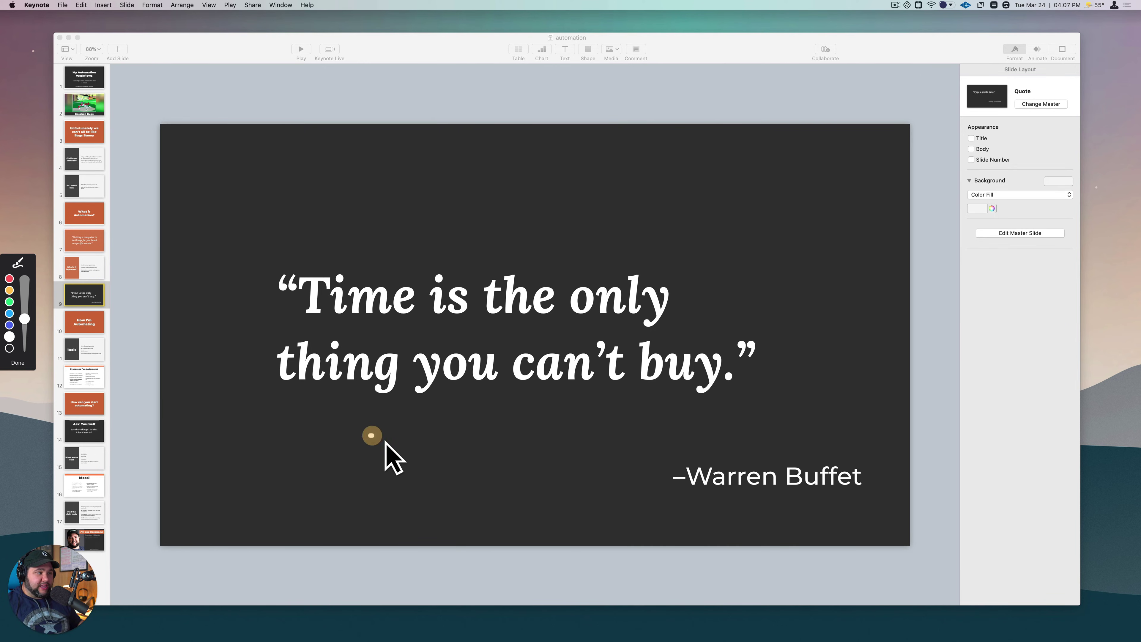
left_click_drag(372, 435, 537, 438)
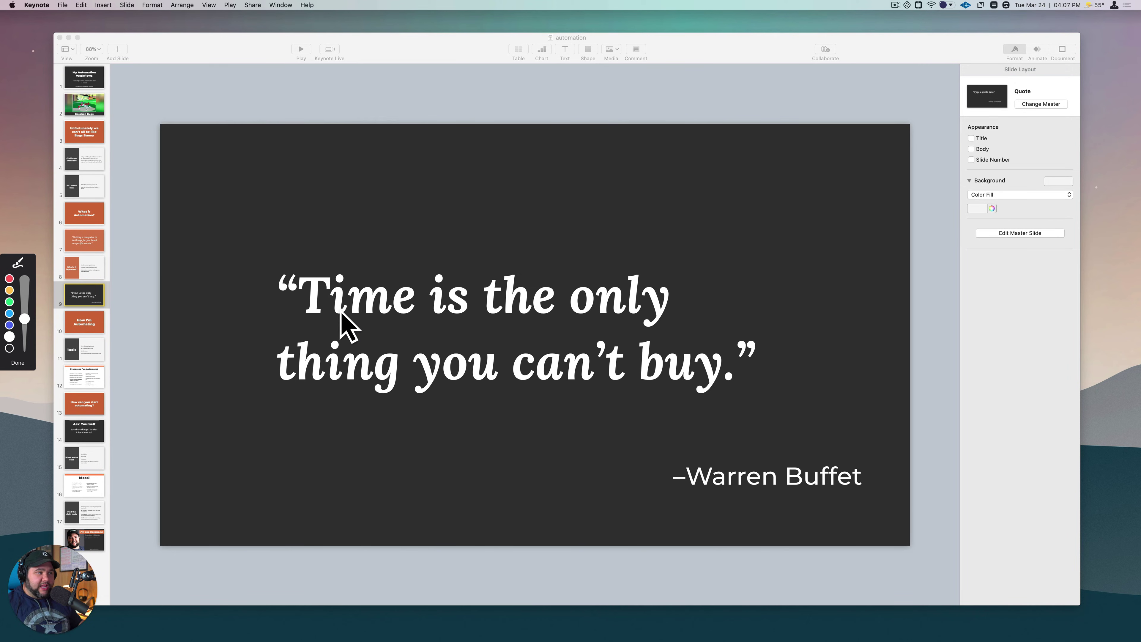
left_click(25, 366)
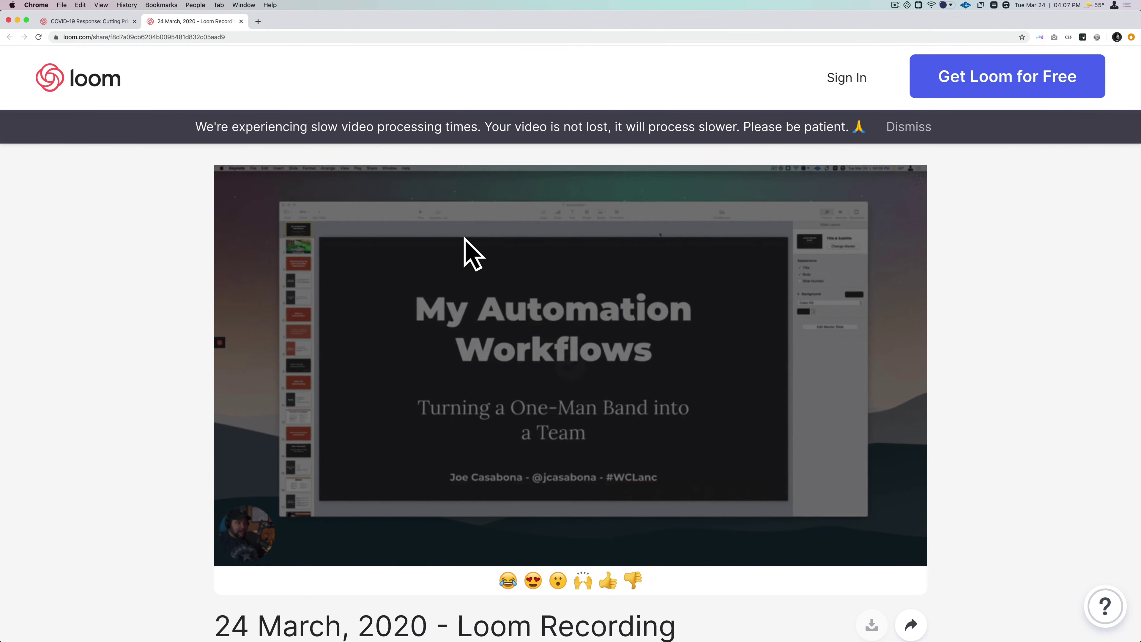
Step: Play the uploaded recording, dismiss the slow-processing banner, and go to Sign In
scroll(476, 234, "down", 2)
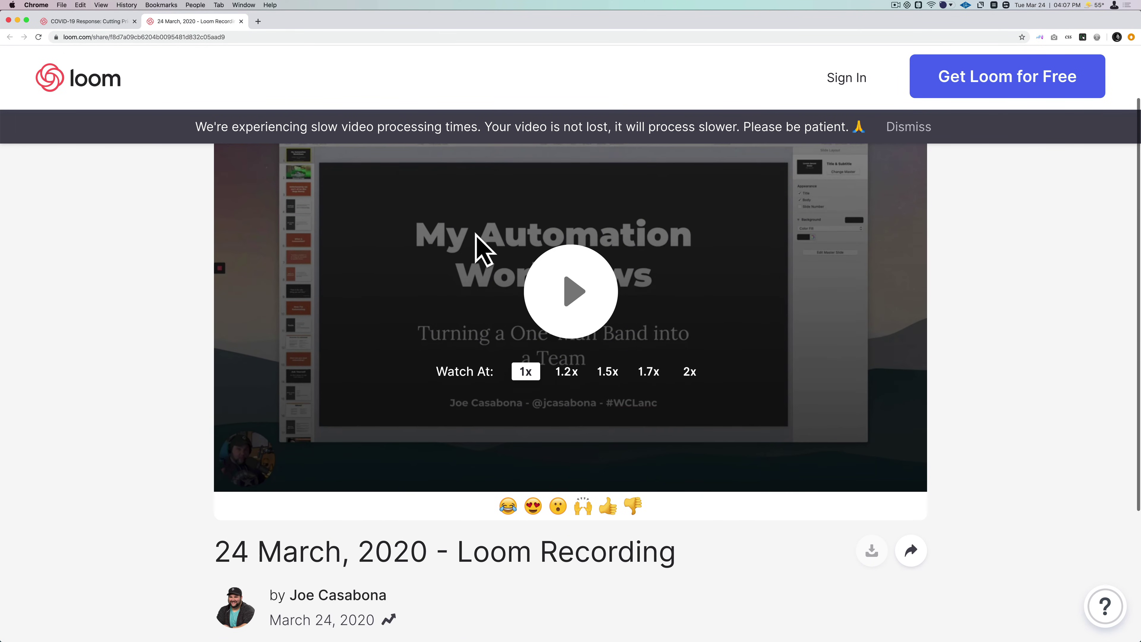
left_click(570, 325)
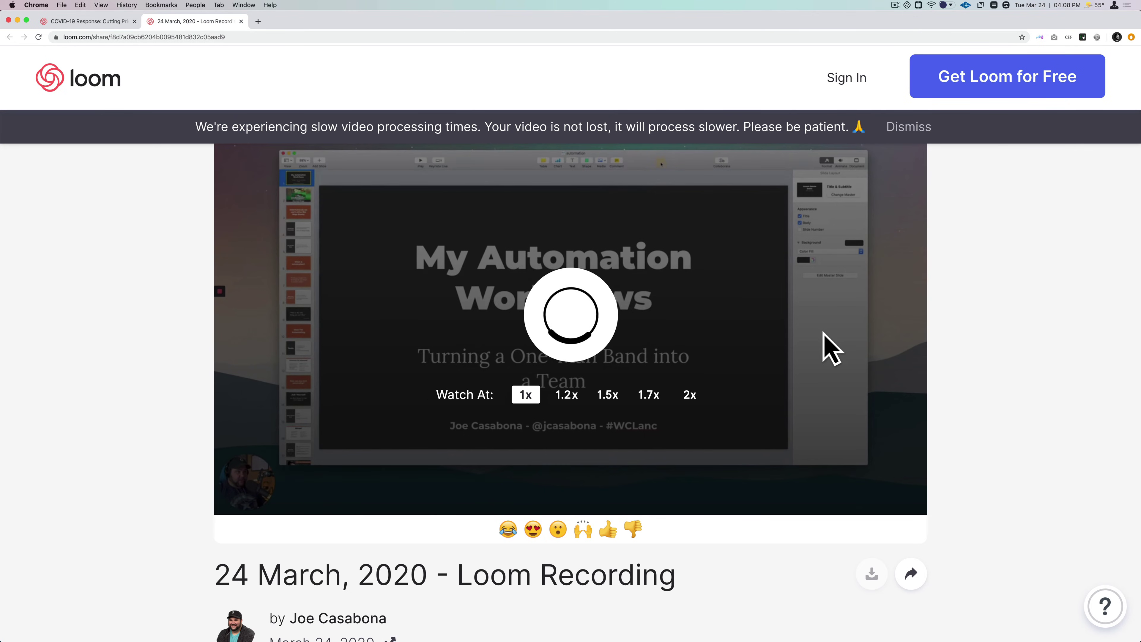
scroll(823, 344, "up", 2)
left_click(921, 132)
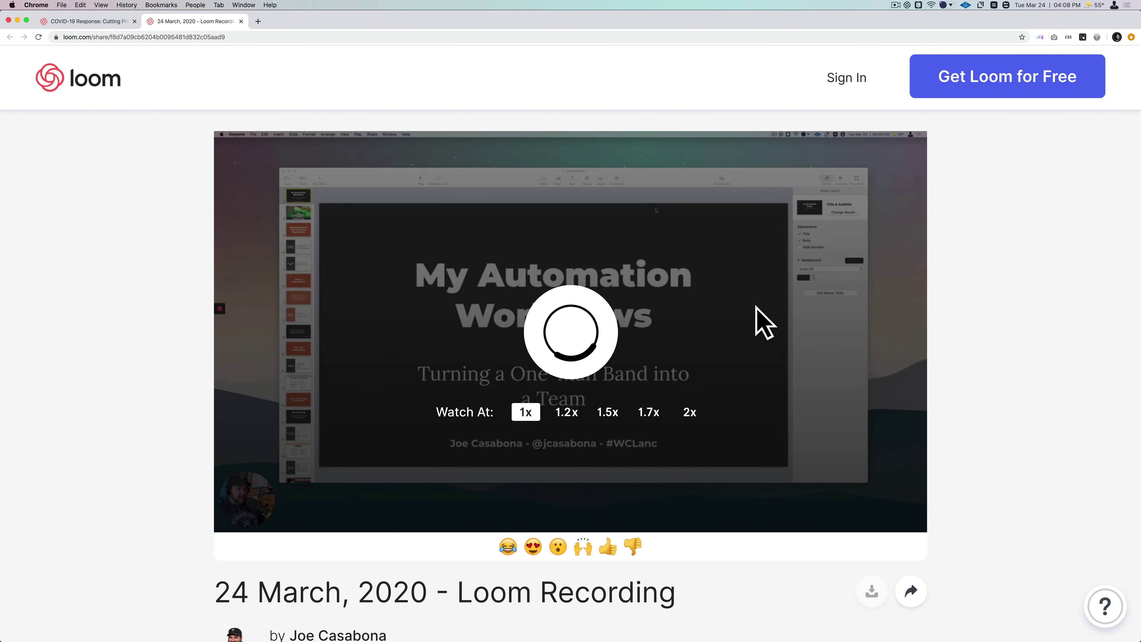
scroll(757, 309, "down", 5)
scroll(669, 402, "up", 5)
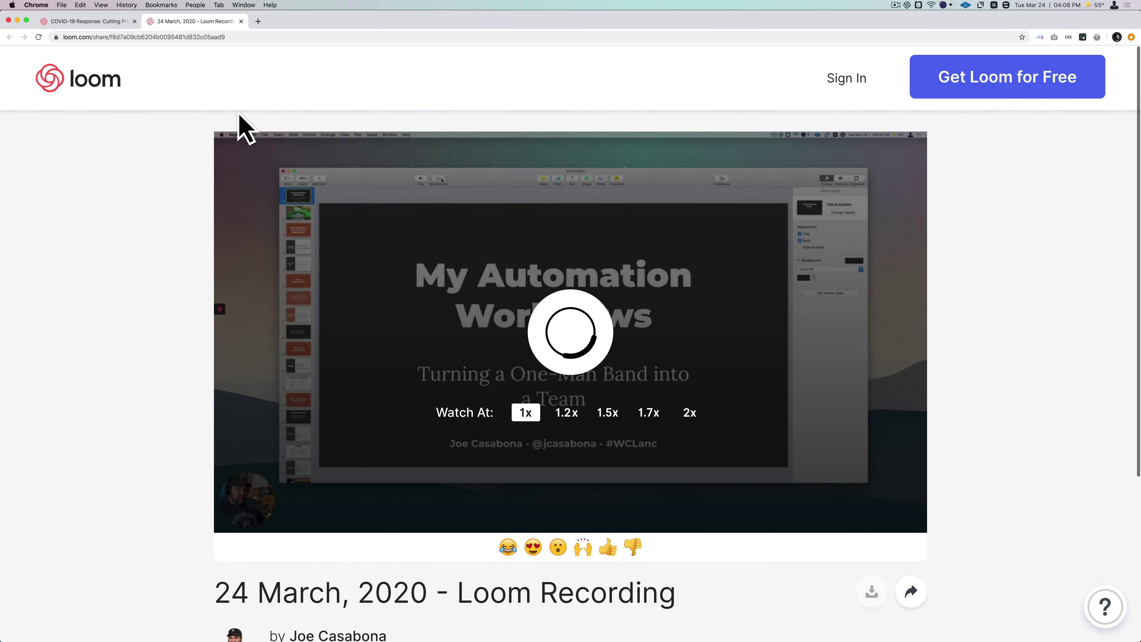
left_click(848, 88)
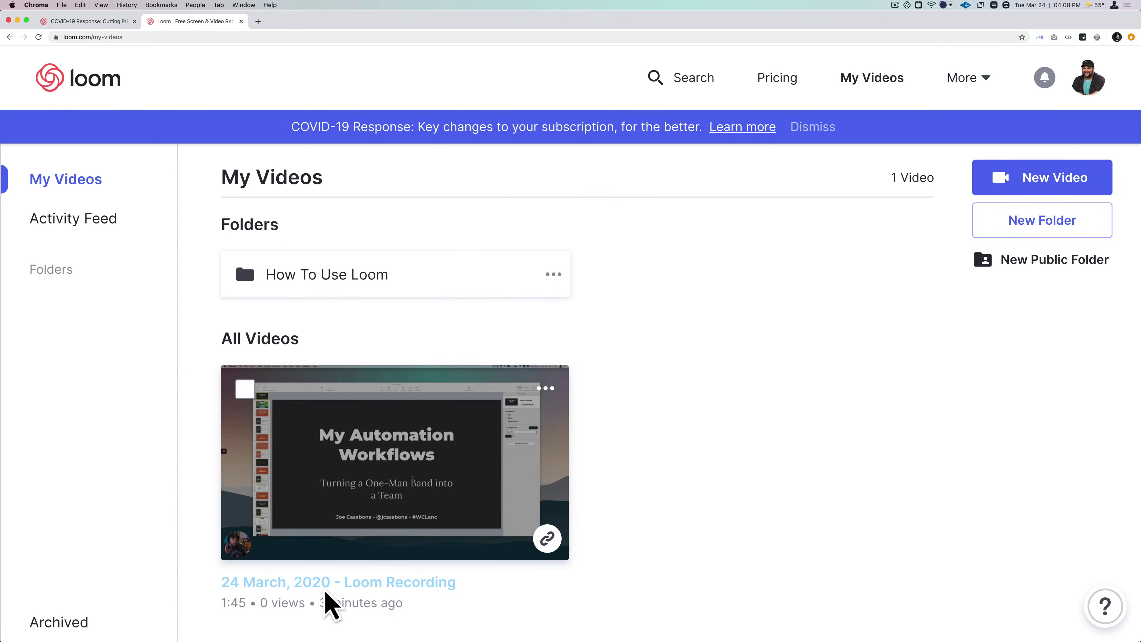
Step: Select the '24 March, 2020 - Loom Recording' title and open and close its ••• menu twice
left_click(353, 582)
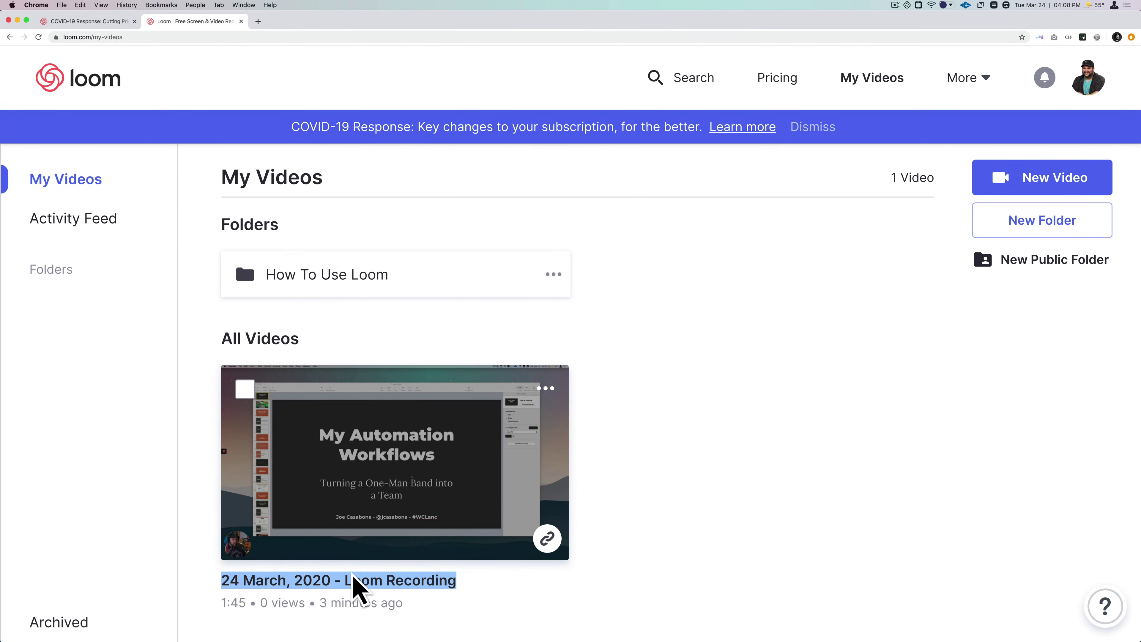
left_click(552, 389)
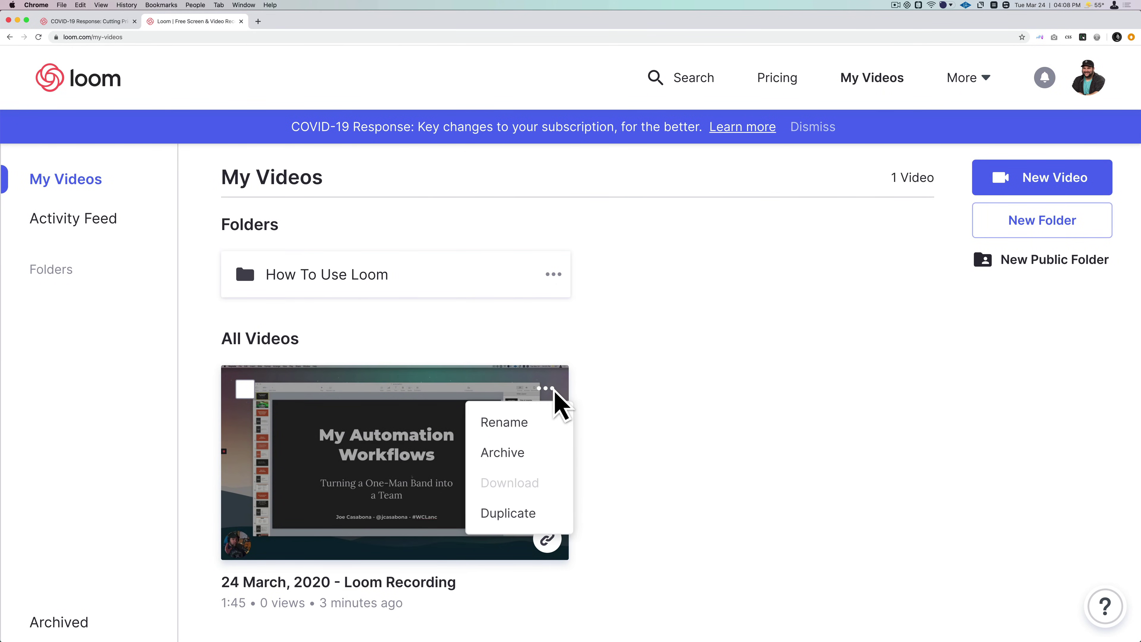
left_click(658, 484)
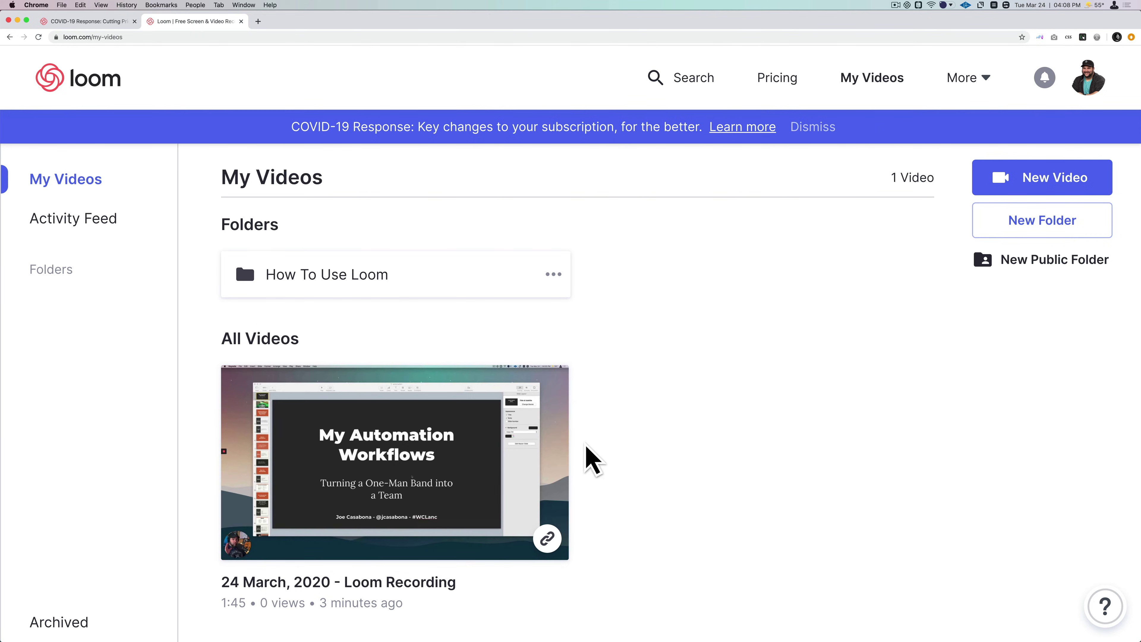
left_click(547, 389)
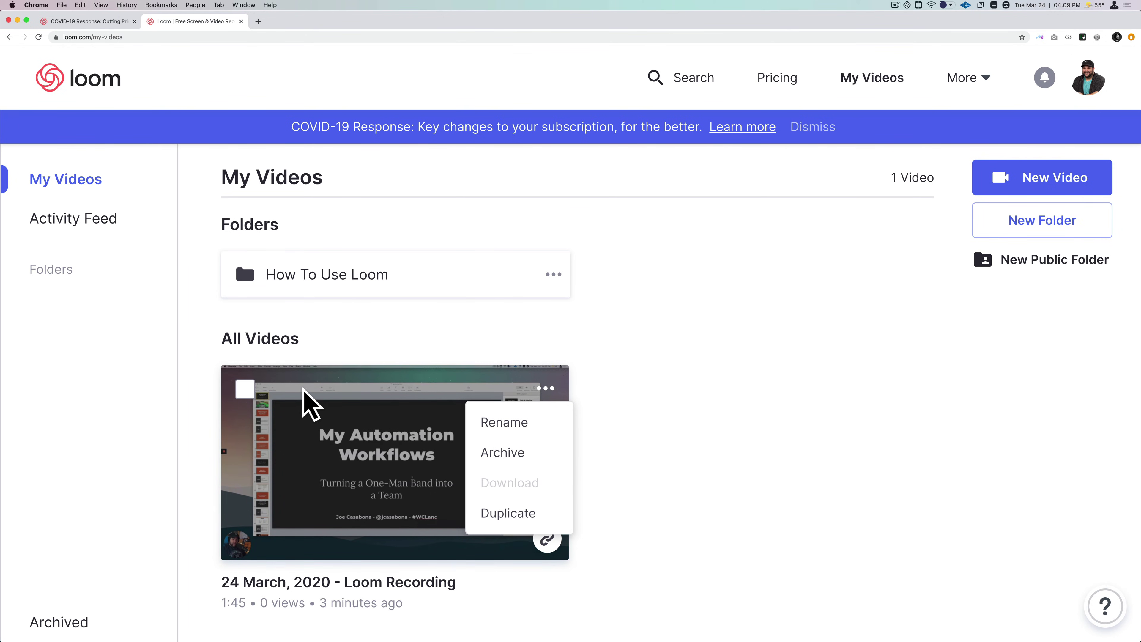
left_click(276, 427)
Step: Open the recording's share page and dismiss the welcome dialog and the title-edit tip
left_click(356, 585)
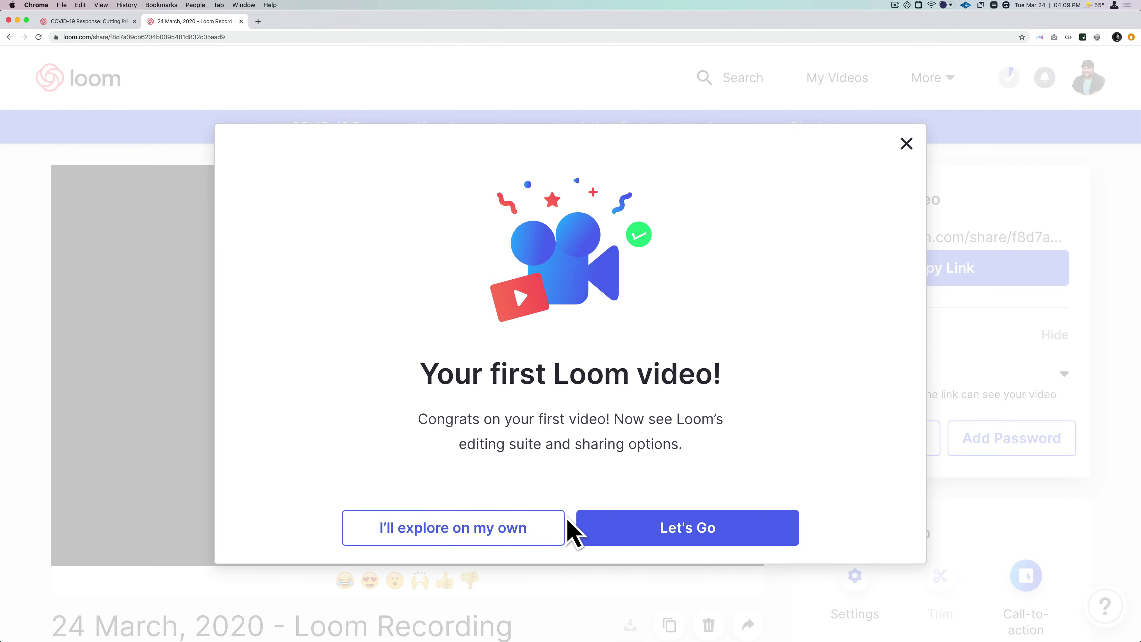
left_click(671, 538)
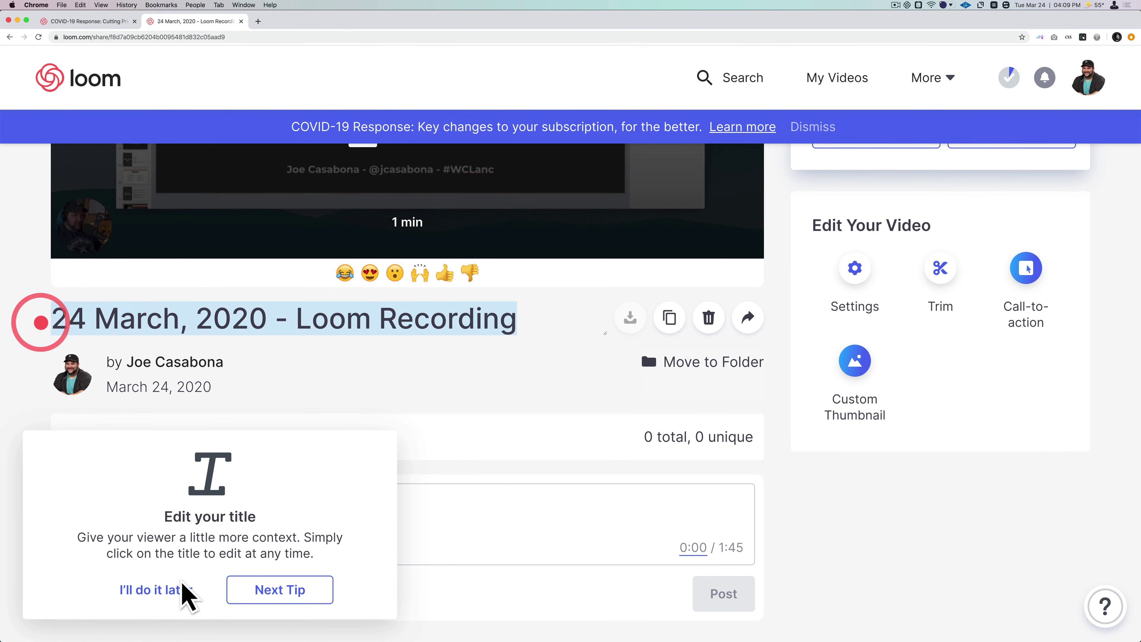
left_click(164, 600)
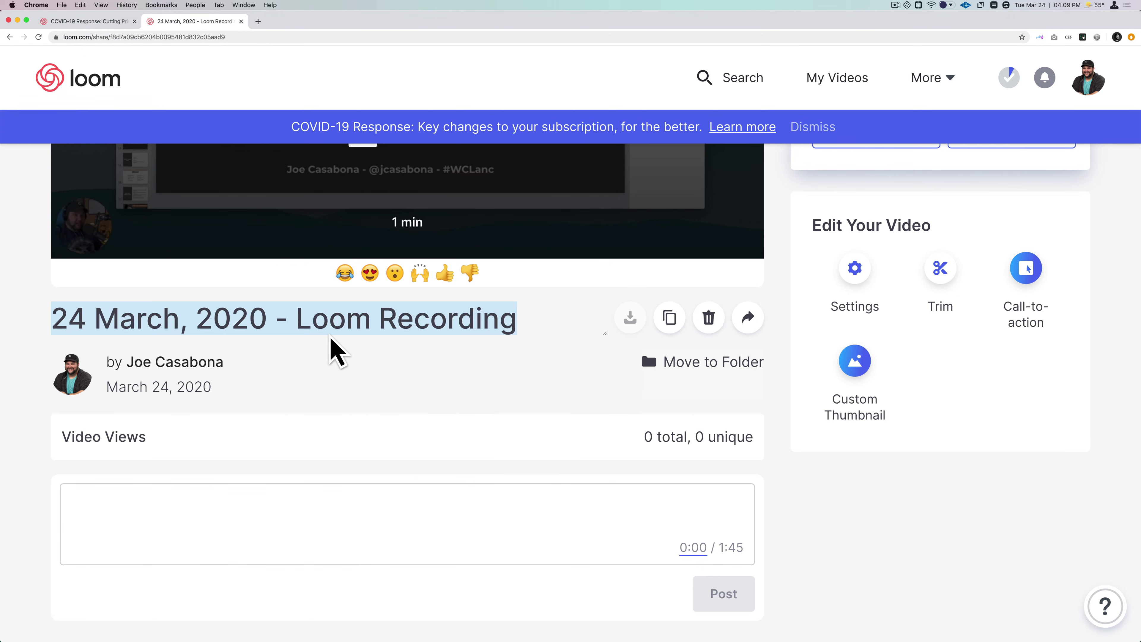
Step: Scroll through the share page, briefly highlighting and then deselecting the Video Views count
scroll(503, 382, "up", 5)
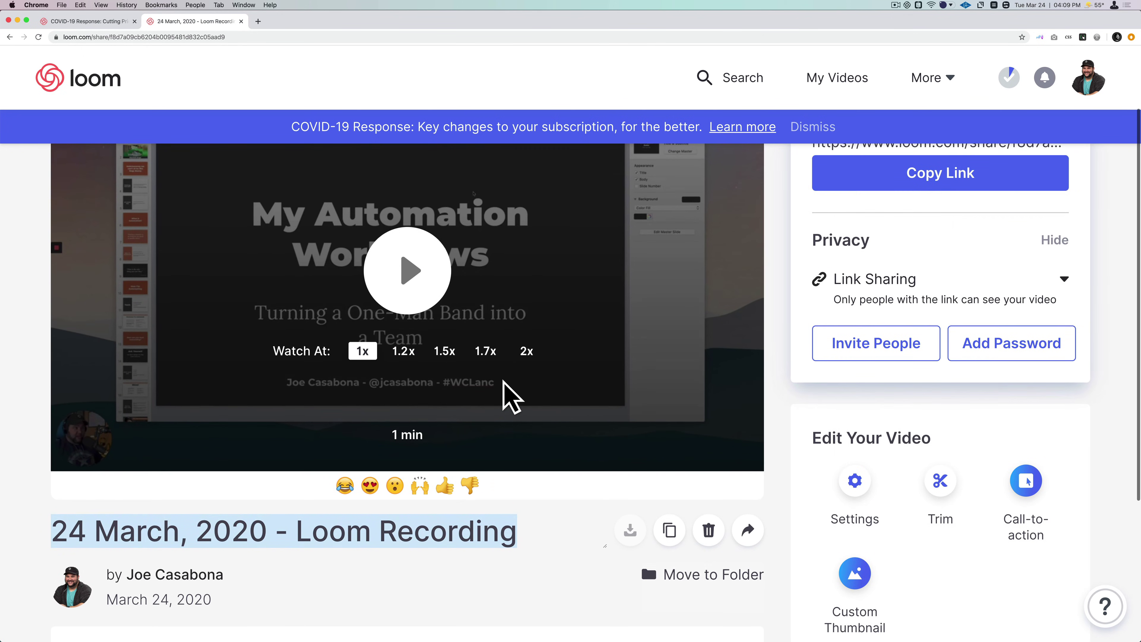
scroll(521, 395, "down", 1)
scroll(866, 510, "up", 1)
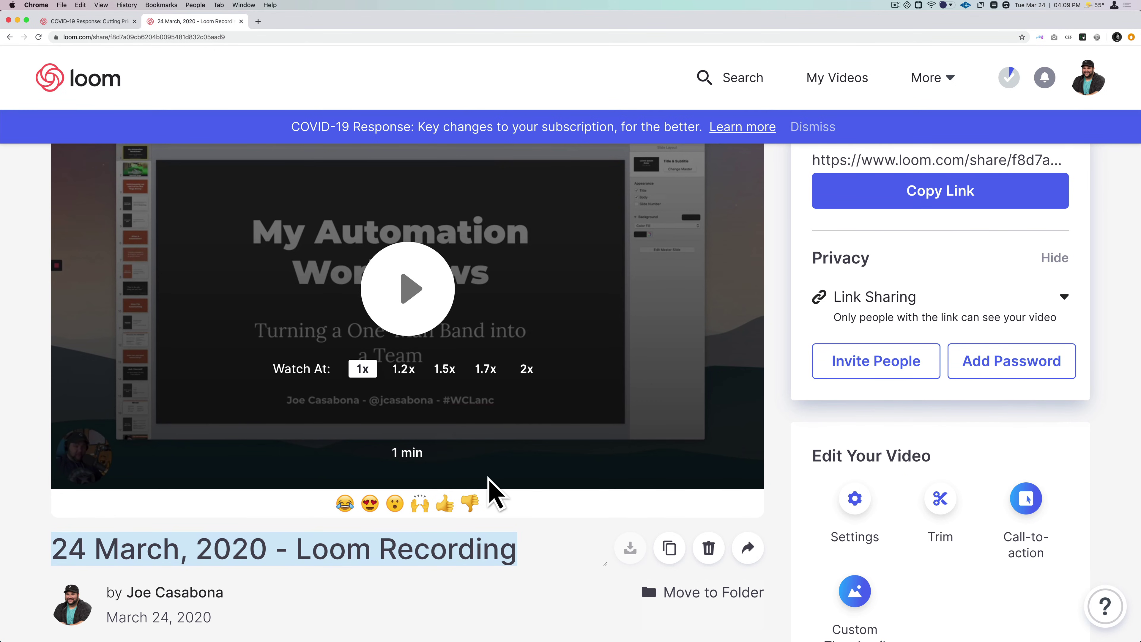
scroll(489, 478, "down", 1)
scroll(492, 493, "down", 5)
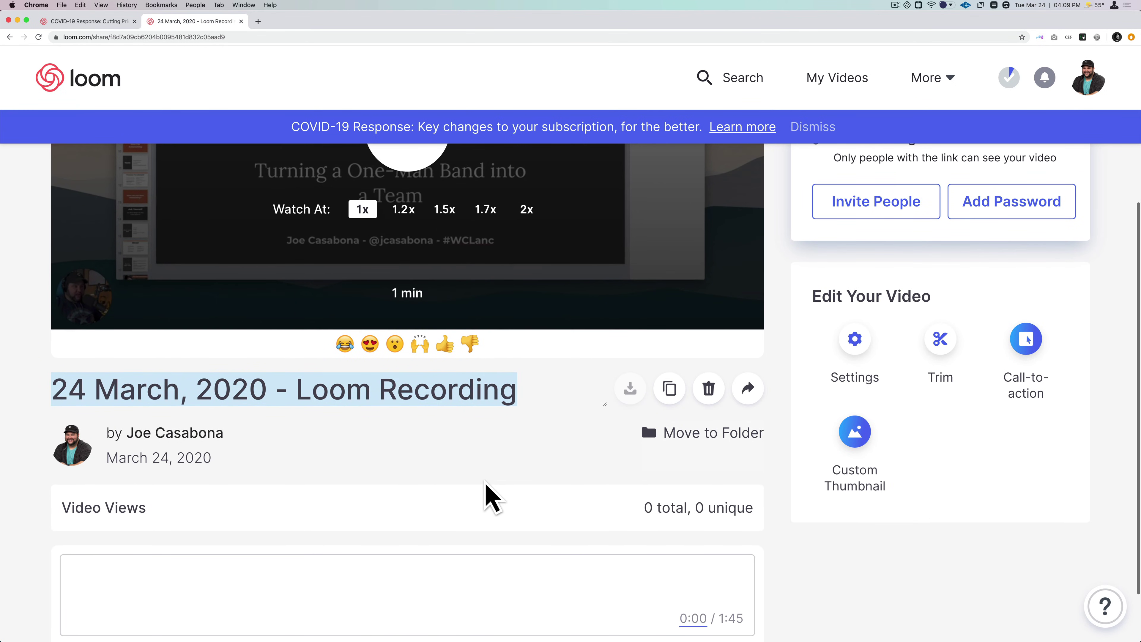
left_click_drag(645, 523, 768, 525)
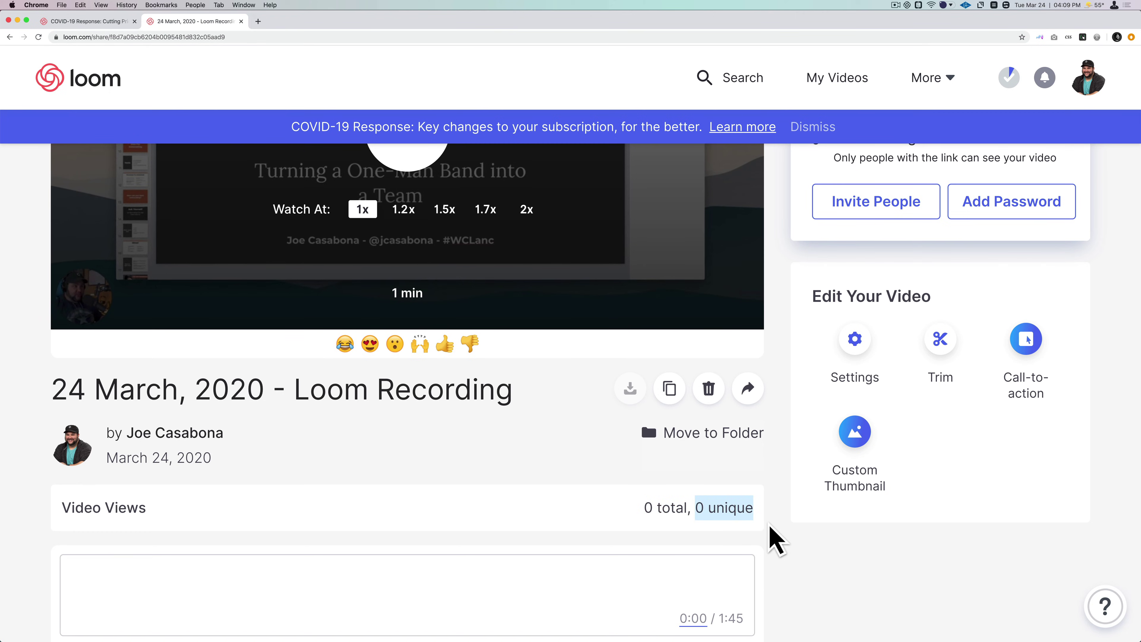
left_click(738, 516)
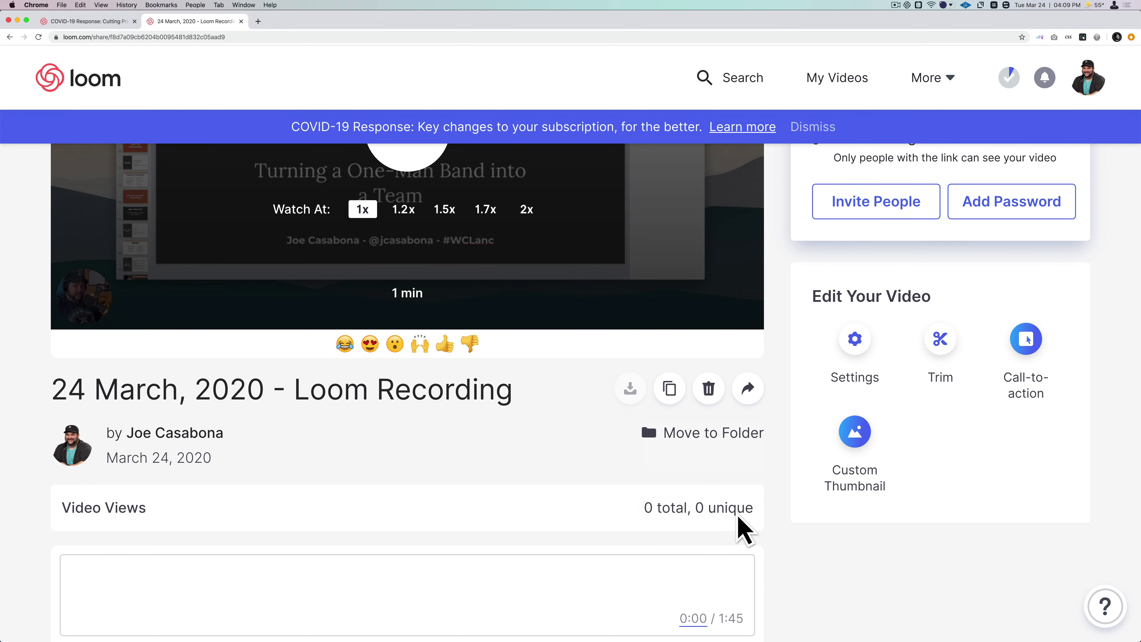
scroll(740, 530, "up", 1)
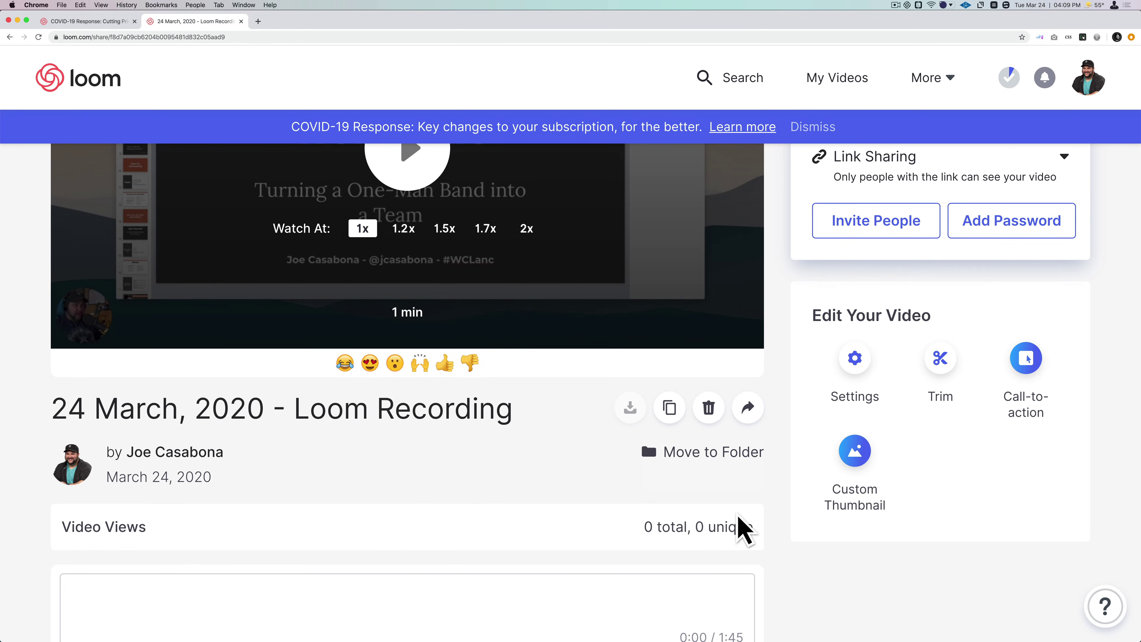
scroll(739, 518, "up", 1)
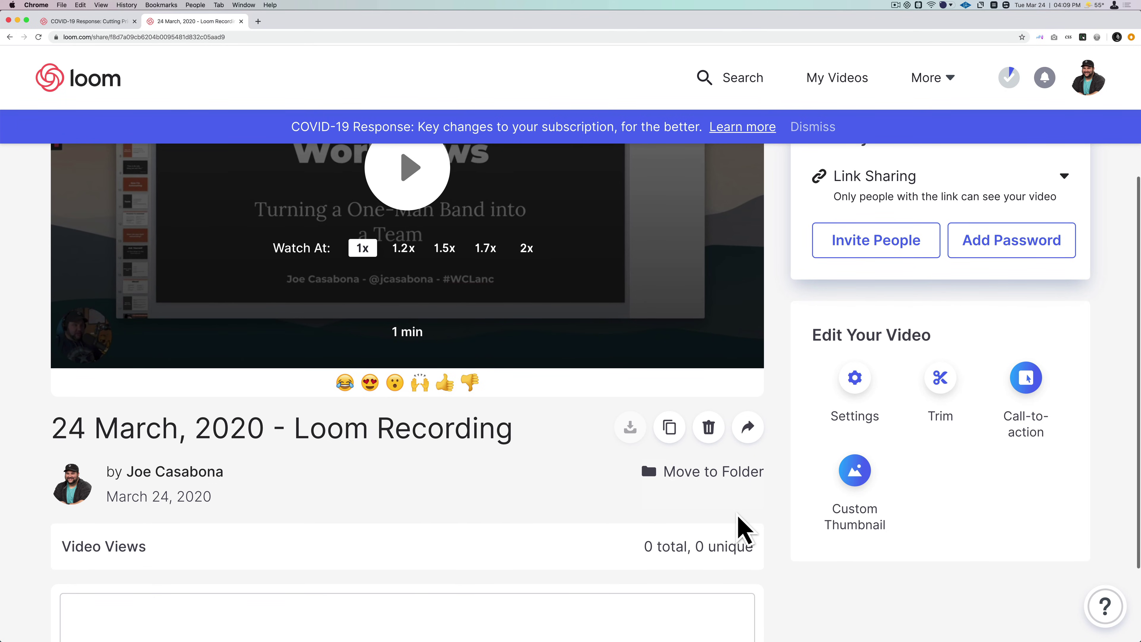
scroll(738, 516, "up", 10)
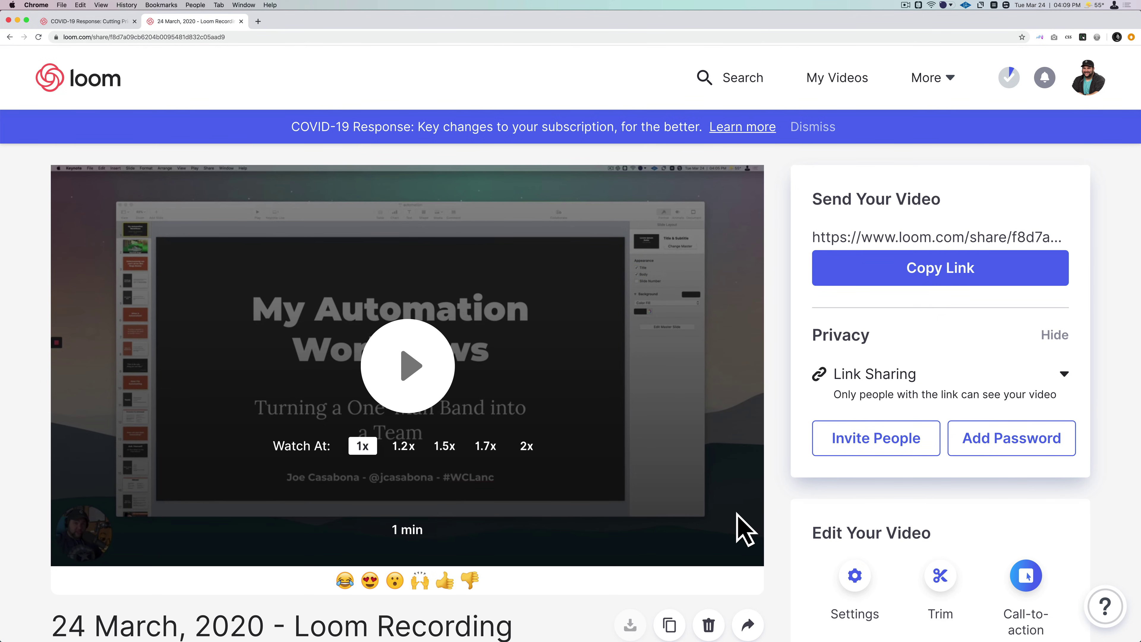
Step: Bring the Loom desktop app to the front with Alt+Shift+L
key("alt+shift+l")
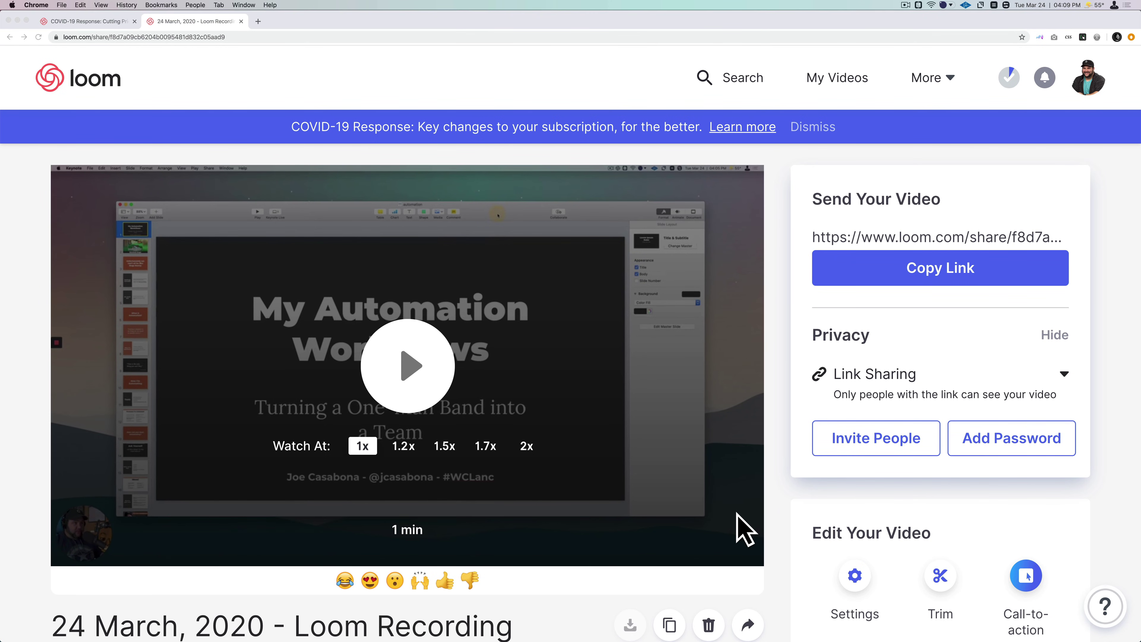